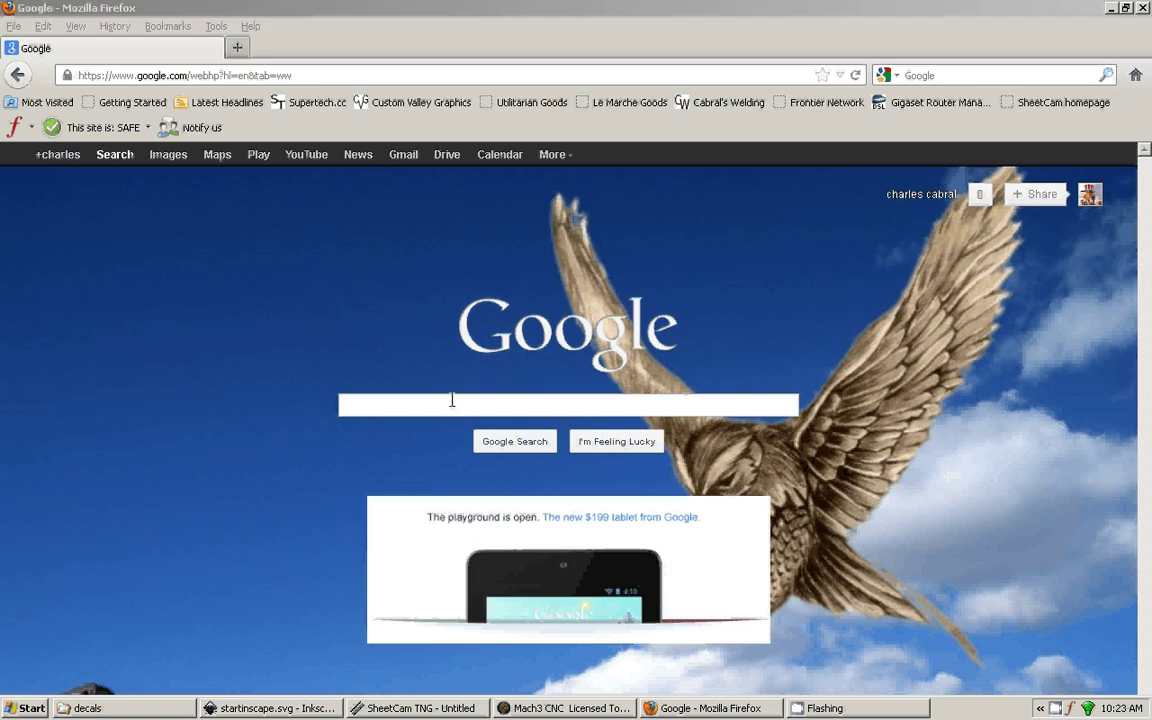
- Search Google for 'star decal'
click(394, 405)
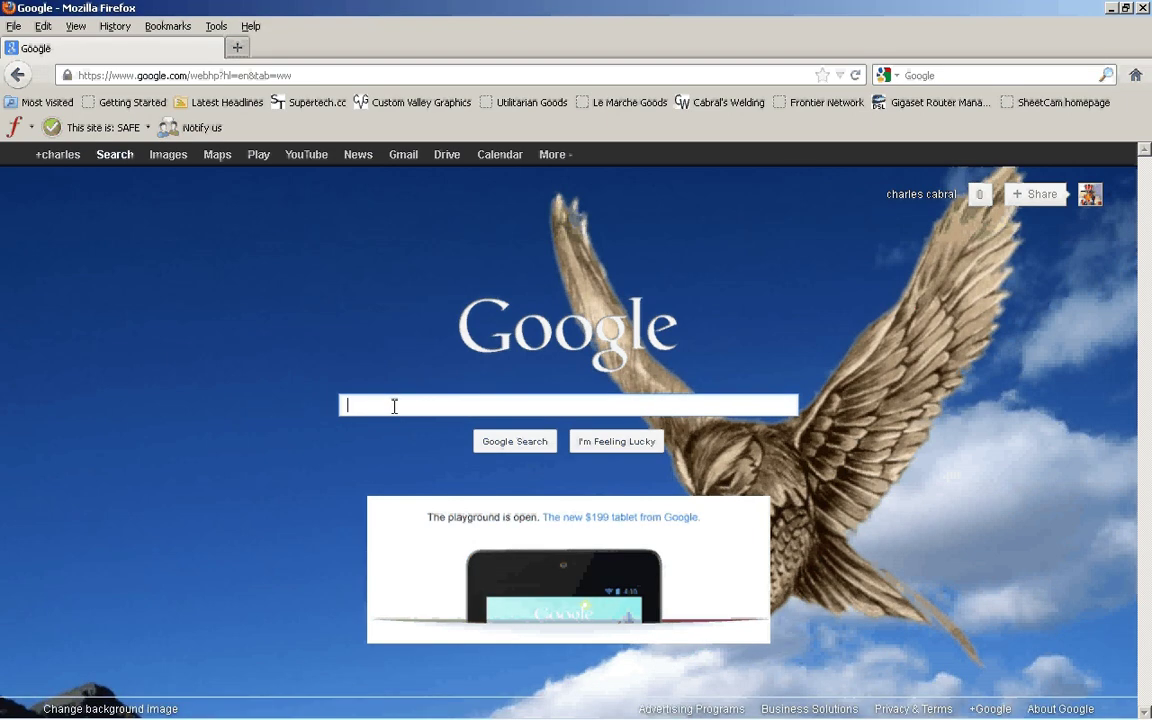
text(star decal)
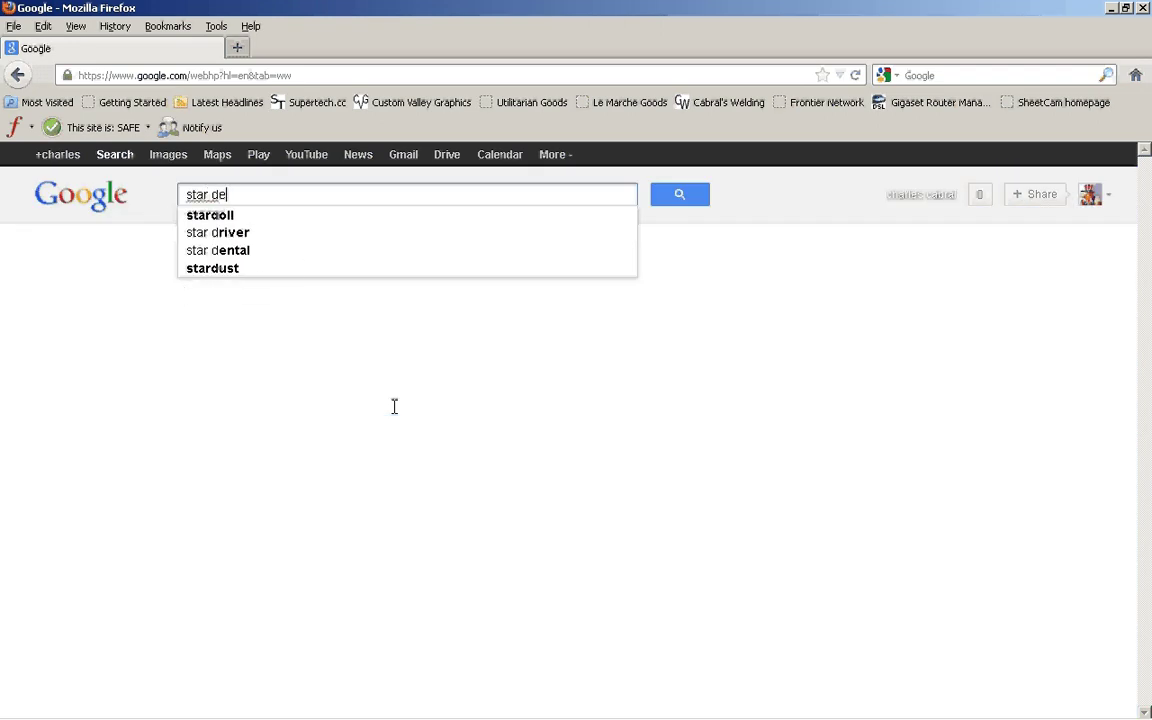
key(Return)
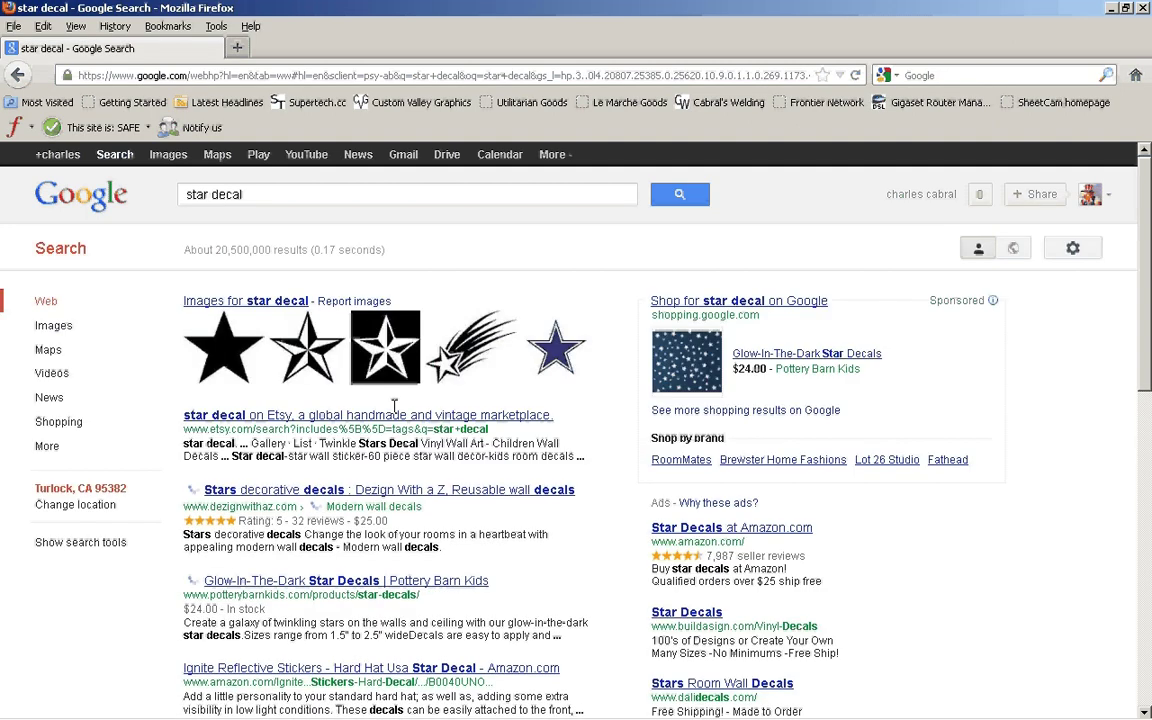
- Copy the Nautical Star 25.gif image and bring the Inkscape window forward
mouse_move(311, 353)
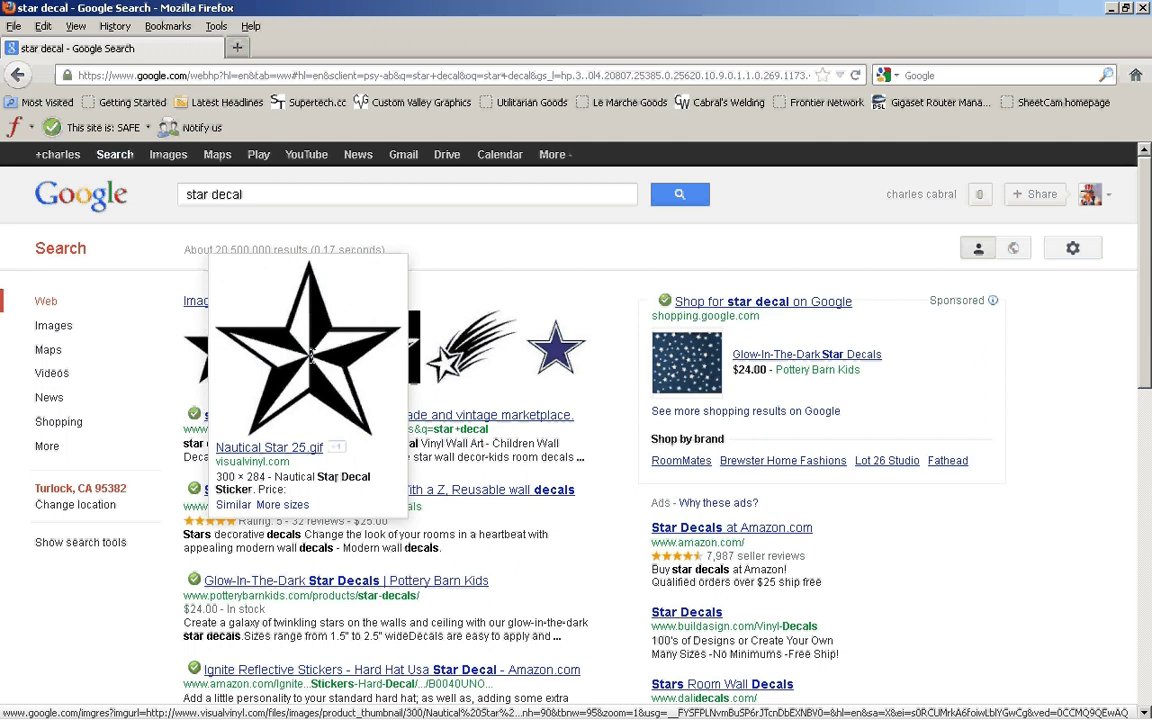
right_click(311, 353)
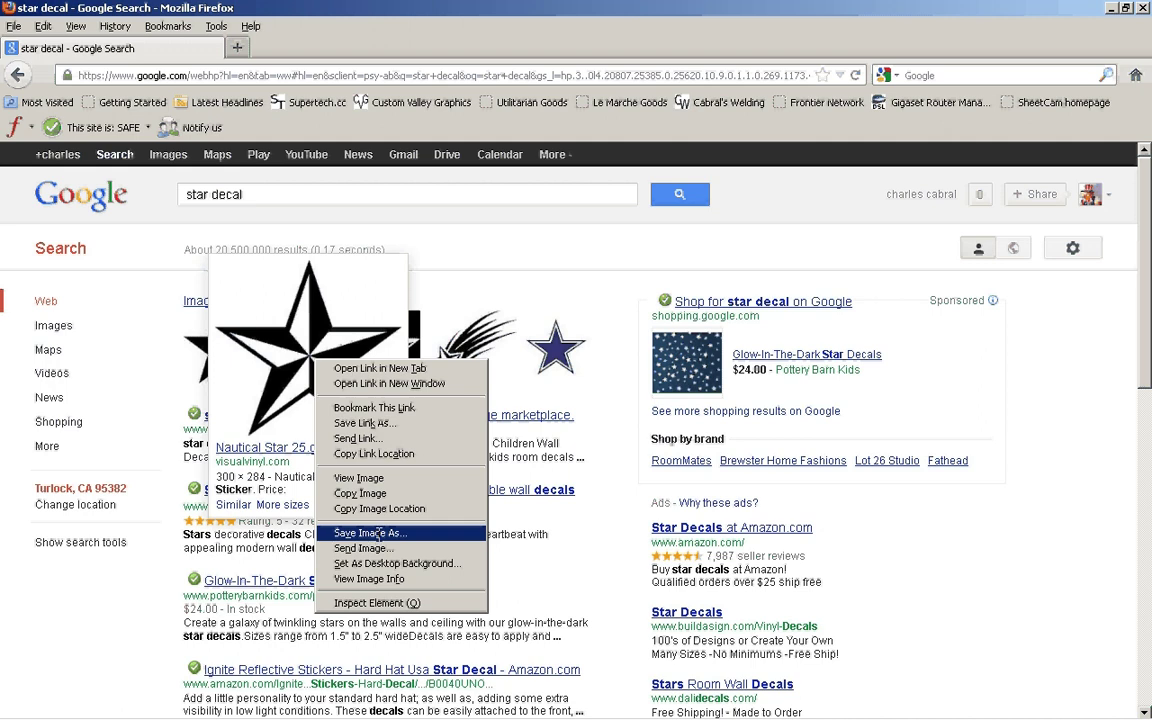
click(360, 493)
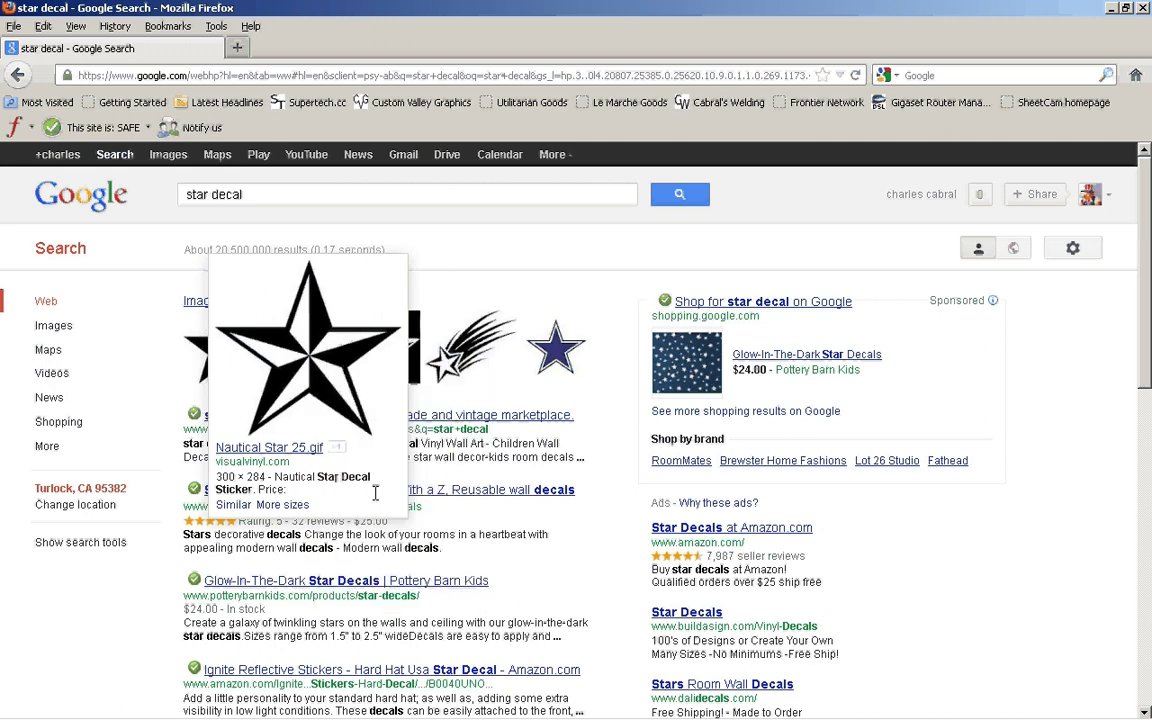
mouse_move(400, 713)
click(275, 708)
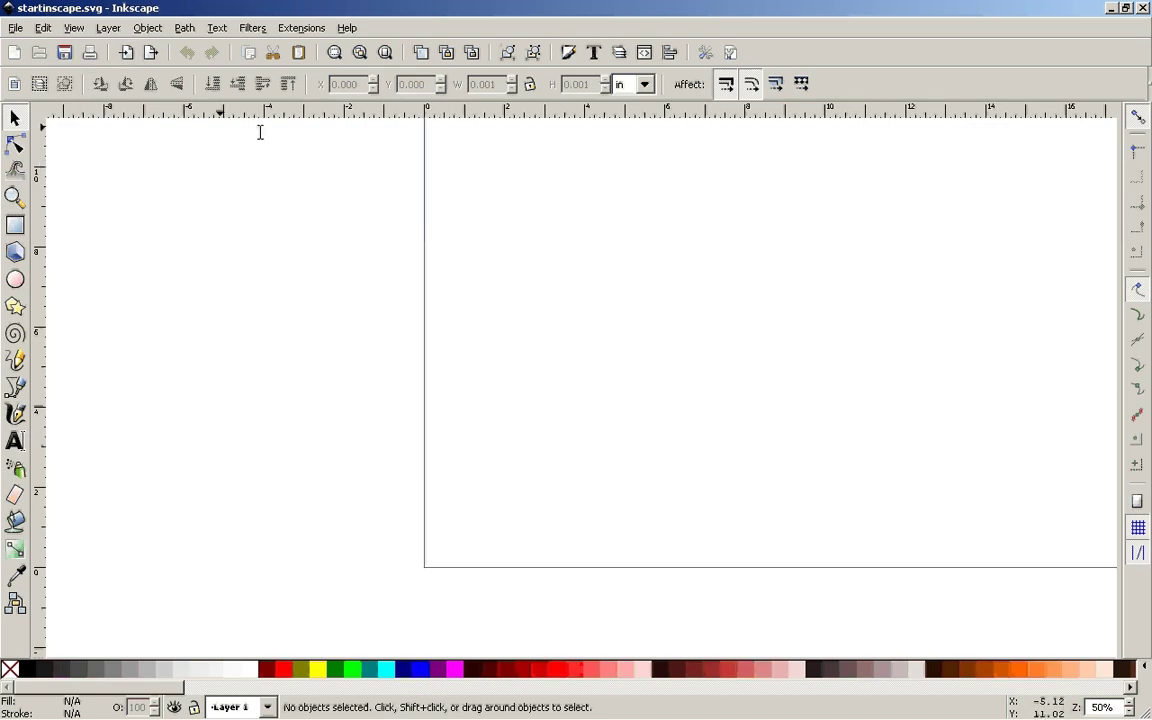
click(350, 29)
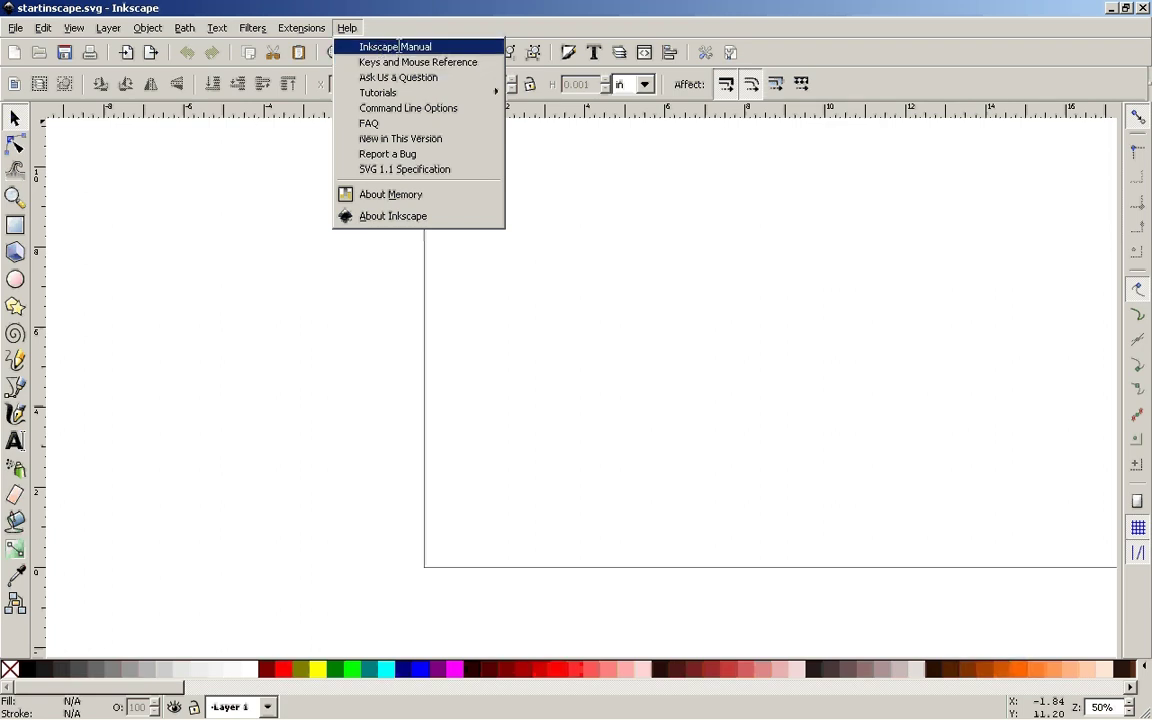
click(400, 218)
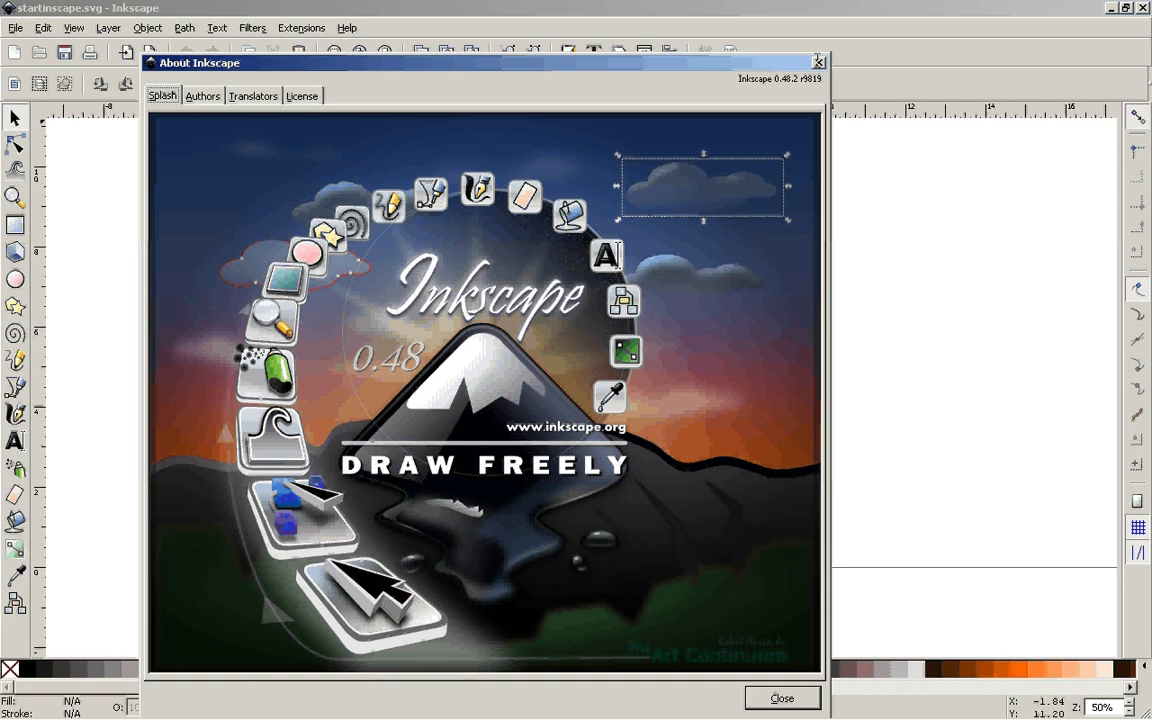
click(818, 62)
- Paste the copied nautical star image and move it onto the page
right_click(492, 454)
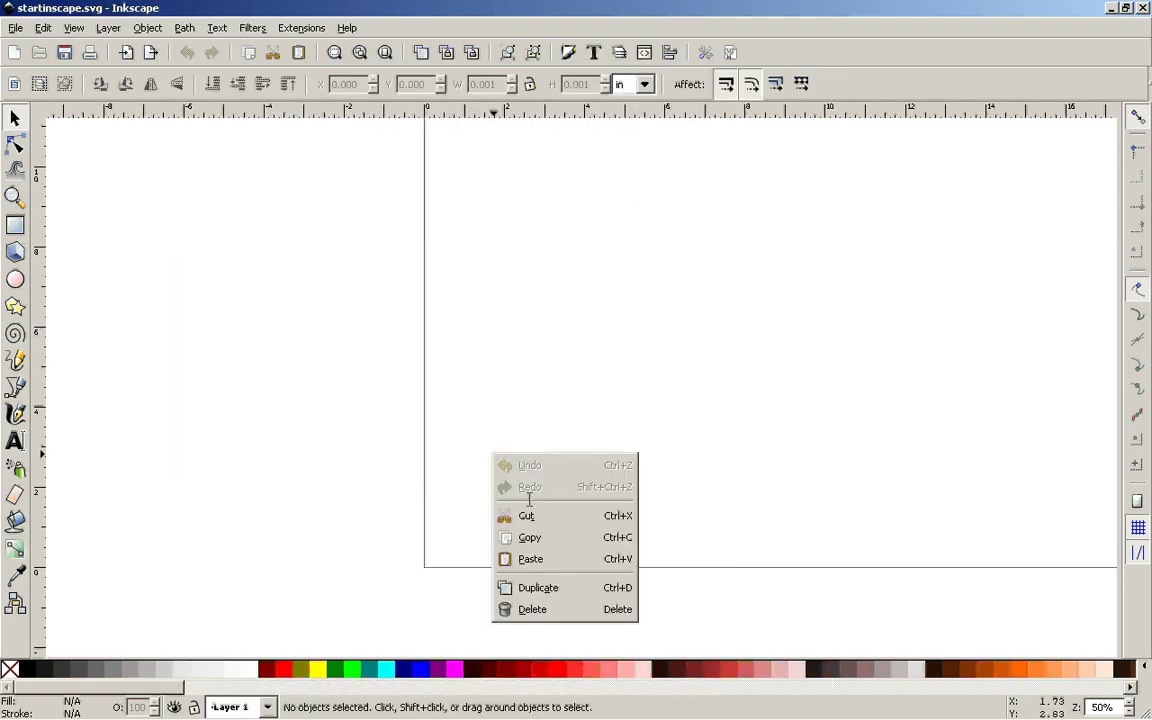
click(530, 559)
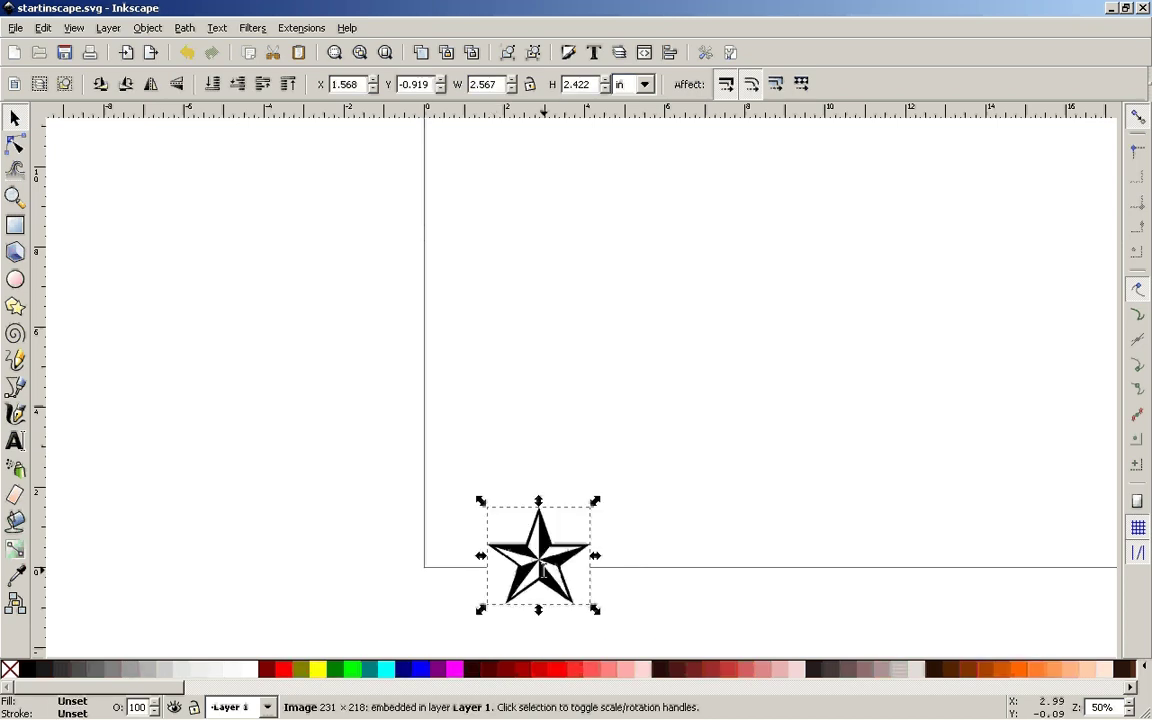
drag(542, 570, 510, 498)
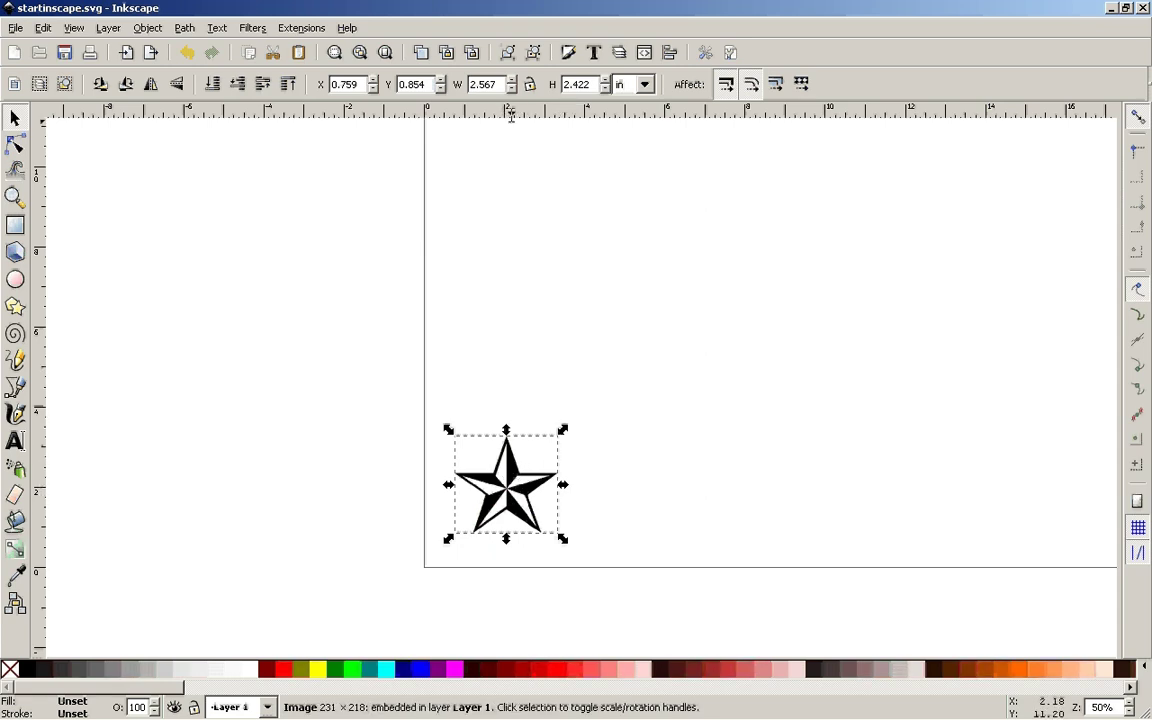
- Enlarge the star proportionally to about 5.687 × 5.367 in and call up Trace Bitmap
click(530, 84)
drag(563, 429, 688, 304)
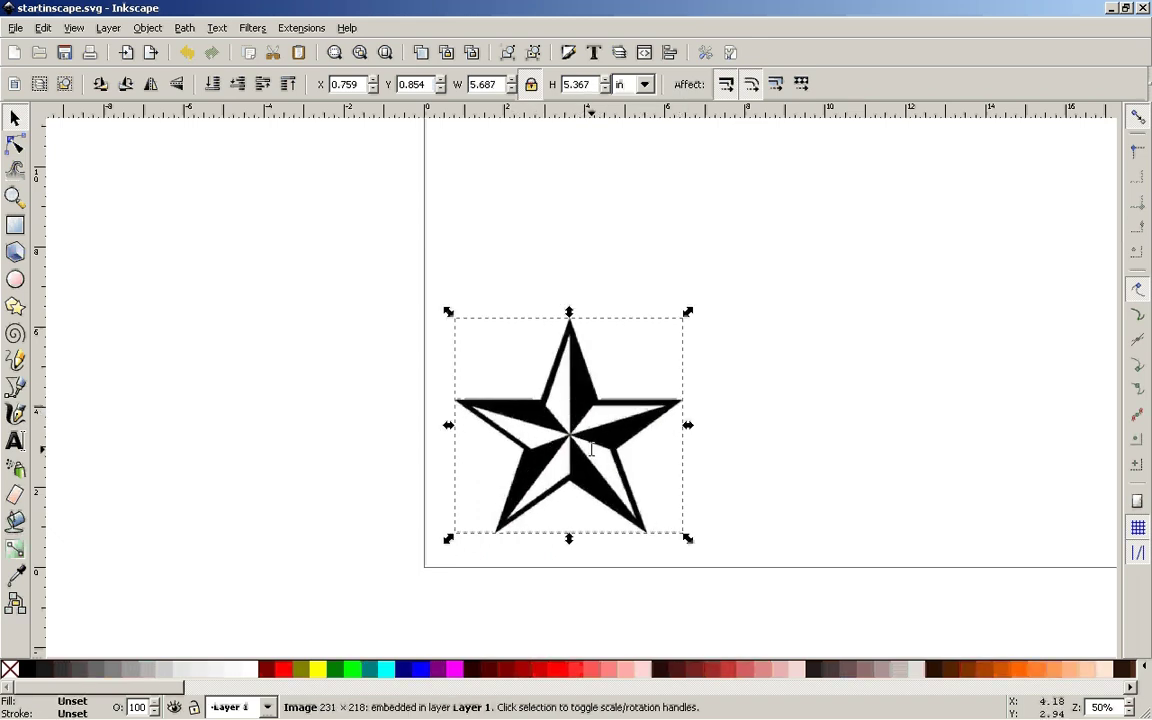
key(shift)
- Trace the star into a 53-node vector path and move it left of the original bitmap
key(shift+alt+b)
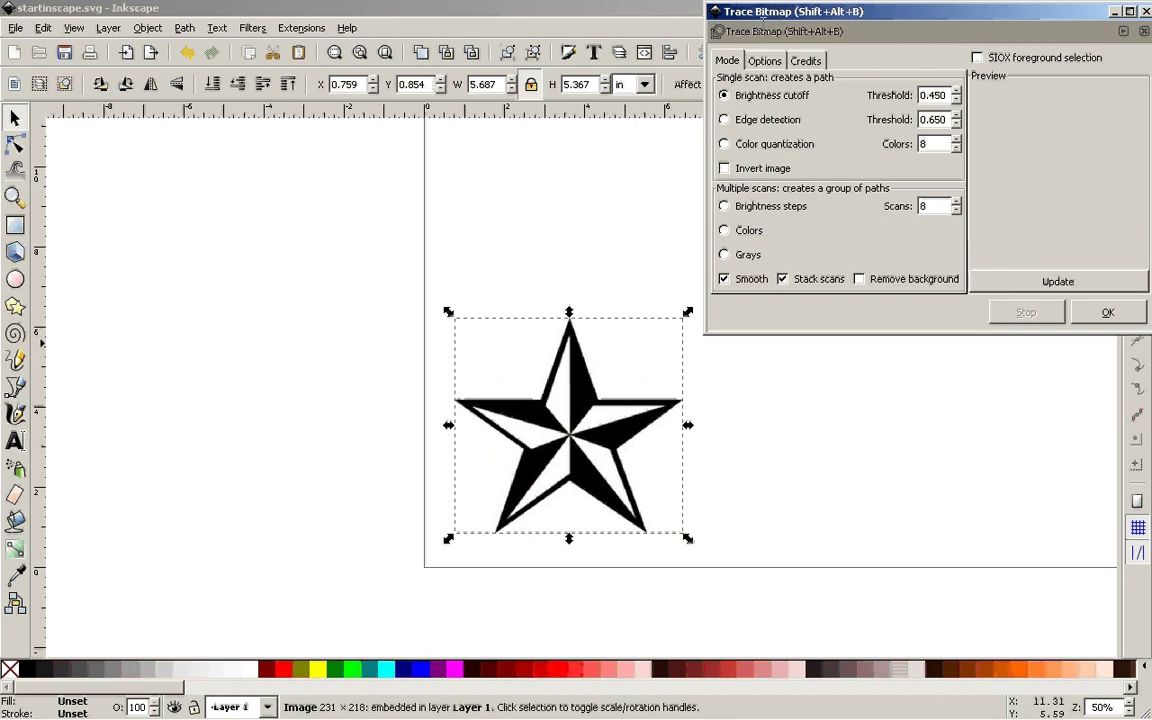
click(1034, 277)
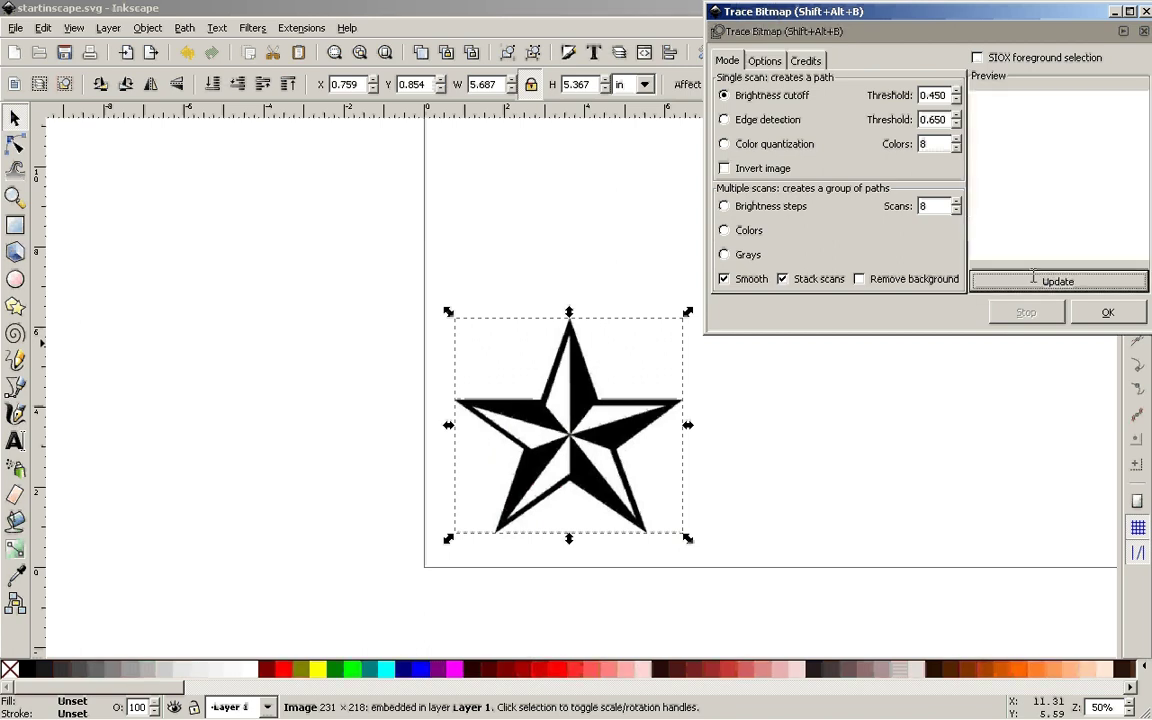
click(1087, 310)
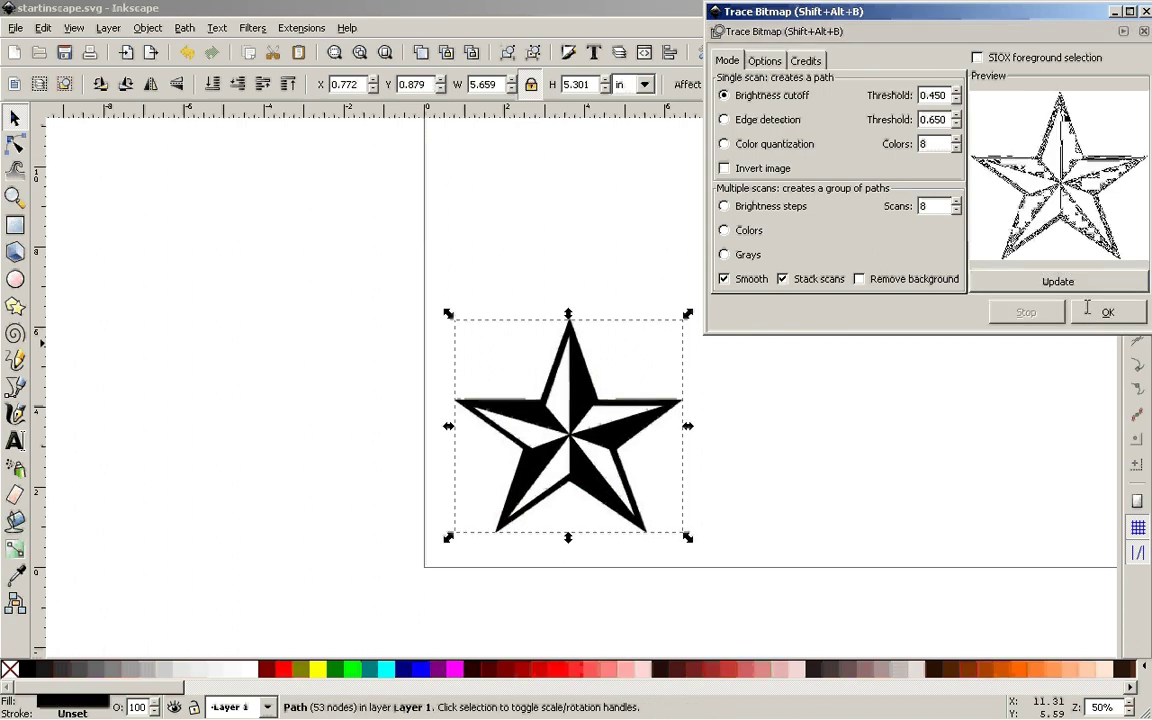
mouse_move(569, 391)
mouse_down()
mouse_move(518, 376)
mouse_move(453, 296)
mouse_move(347, 338)
mouse_move(311, 336)
mouse_up()
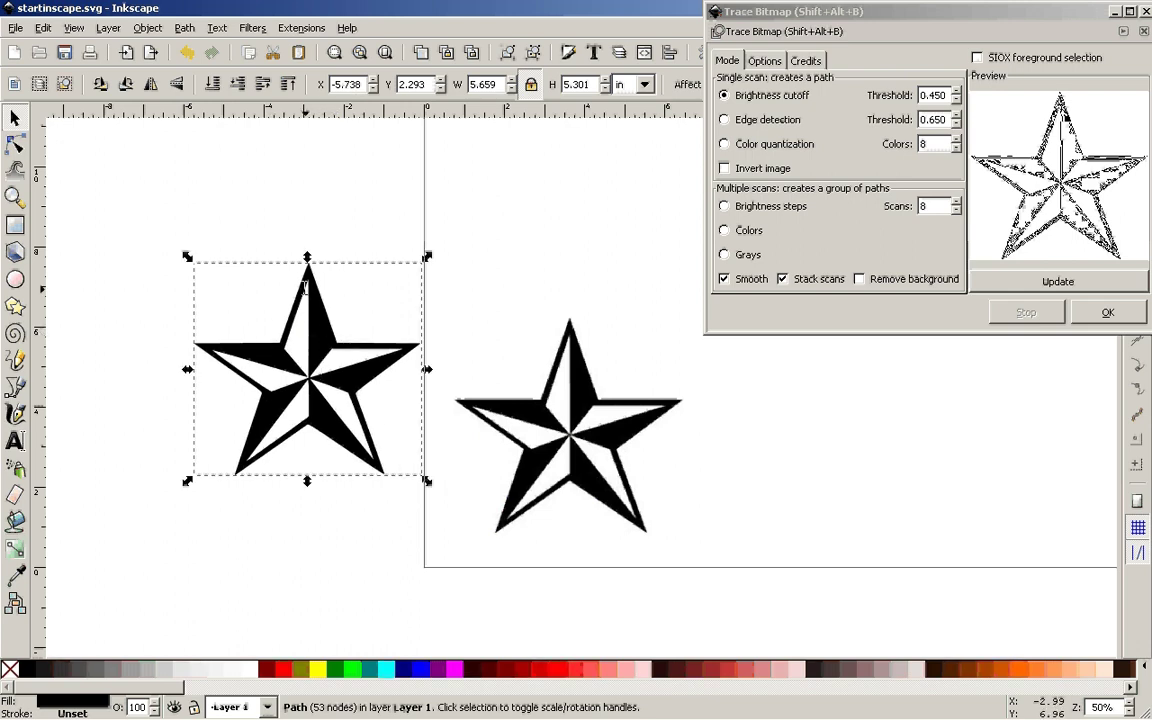
click(583, 408)
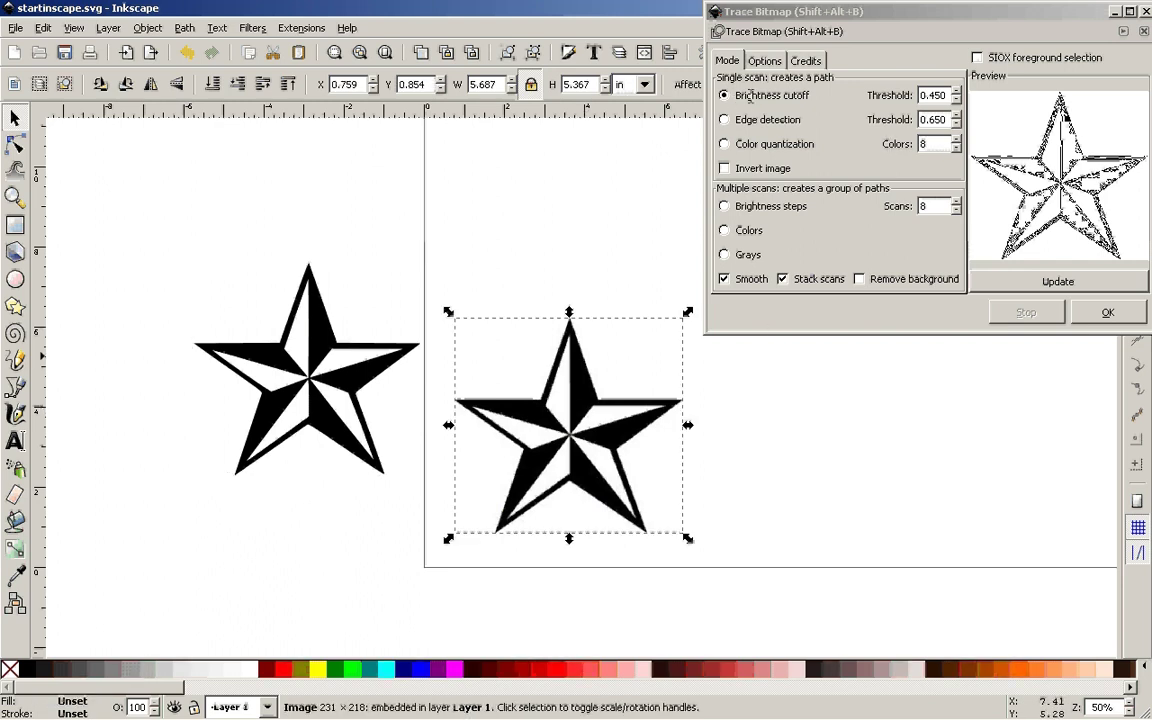
- Trace the star at brightness threshold 0.060, then delete that trial trace
click(957, 100)
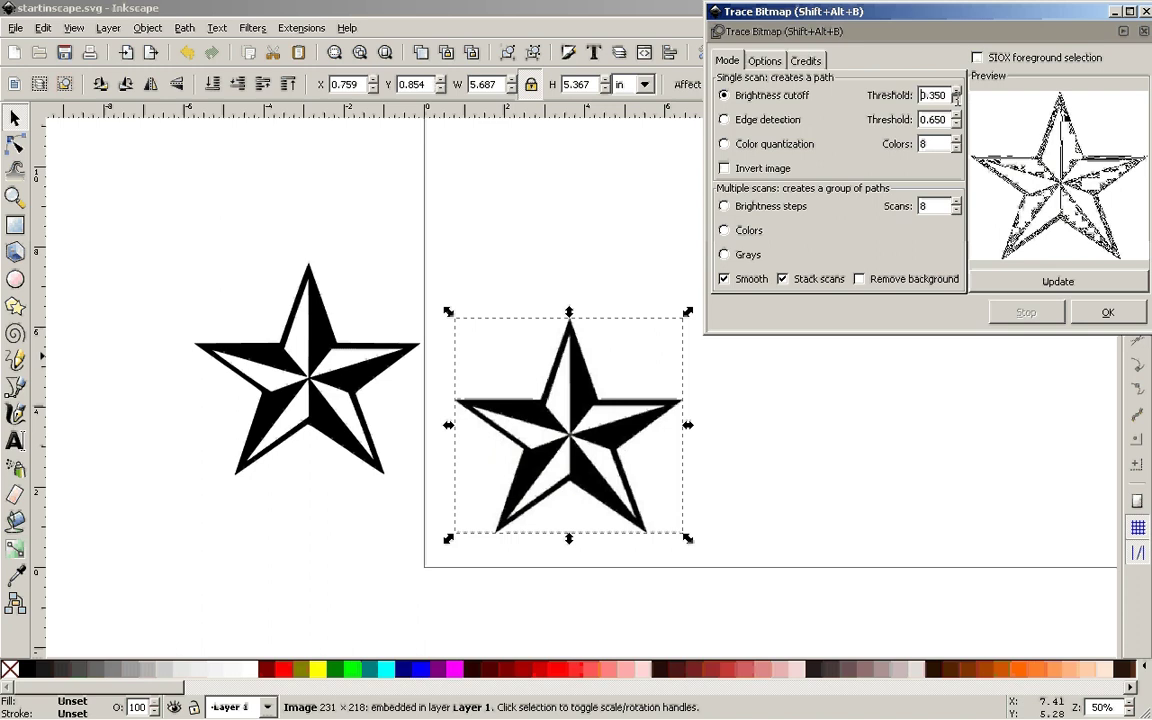
click(957, 100)
click(1108, 312)
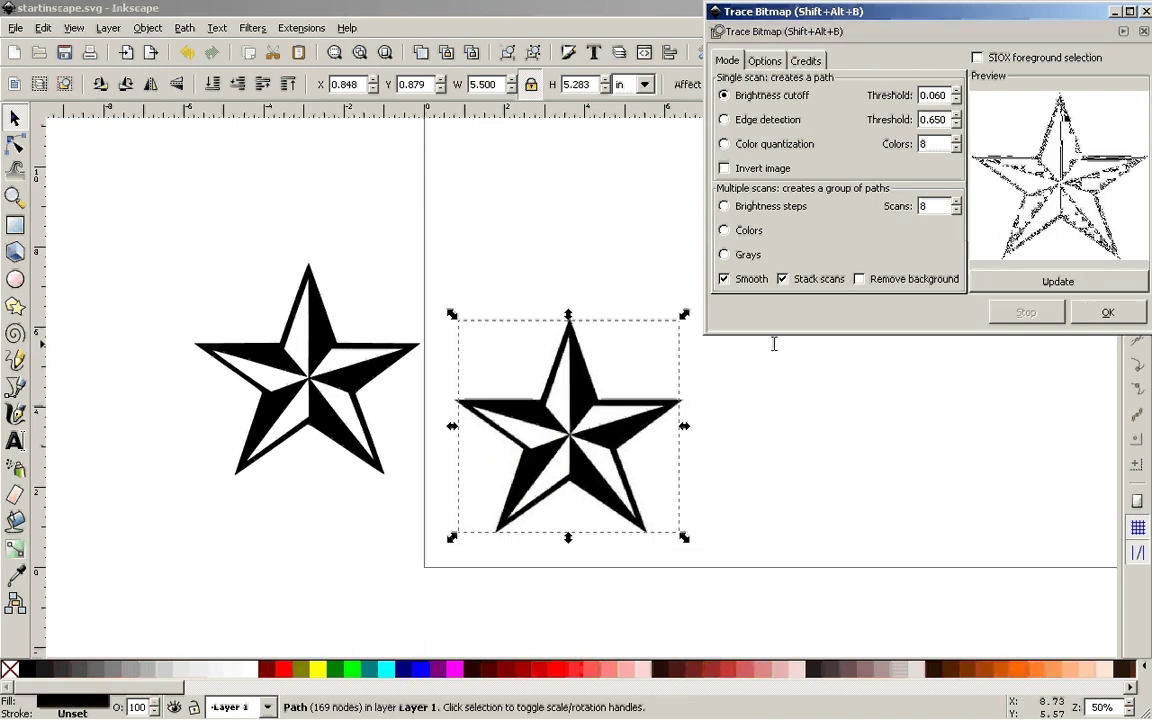
drag(628, 434, 875, 440)
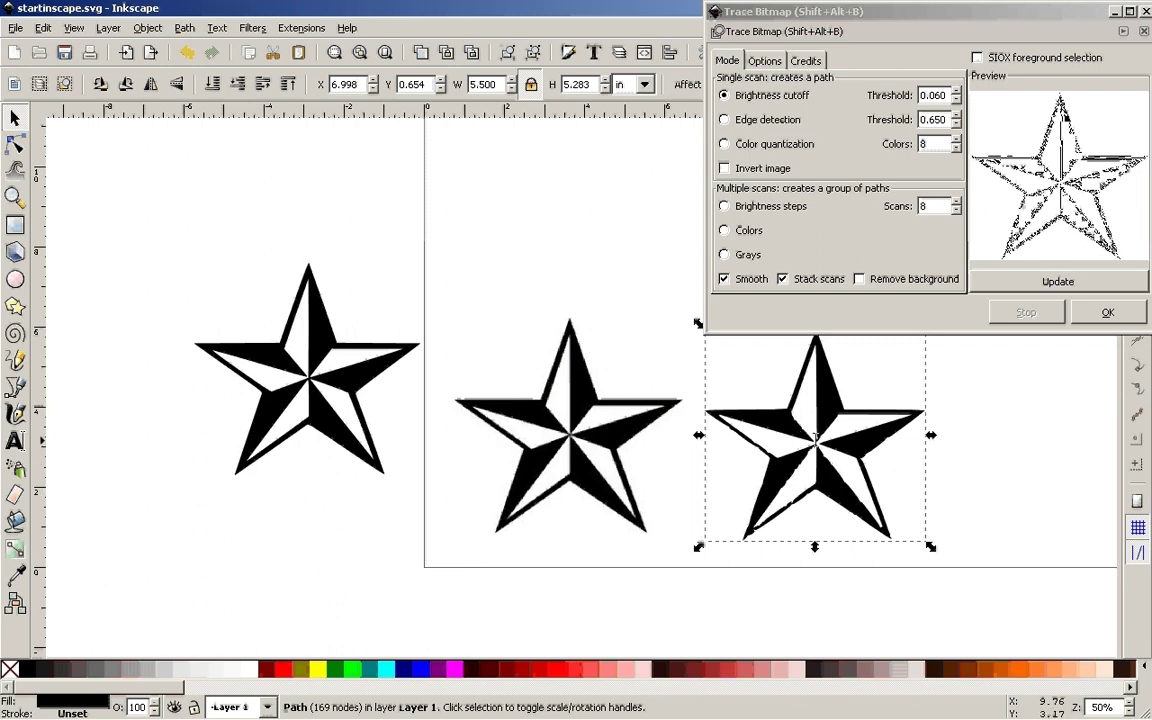
key(Delete)
- Raise the threshold to 0.500, trace the star again, and delete that extra trace
click(610, 370)
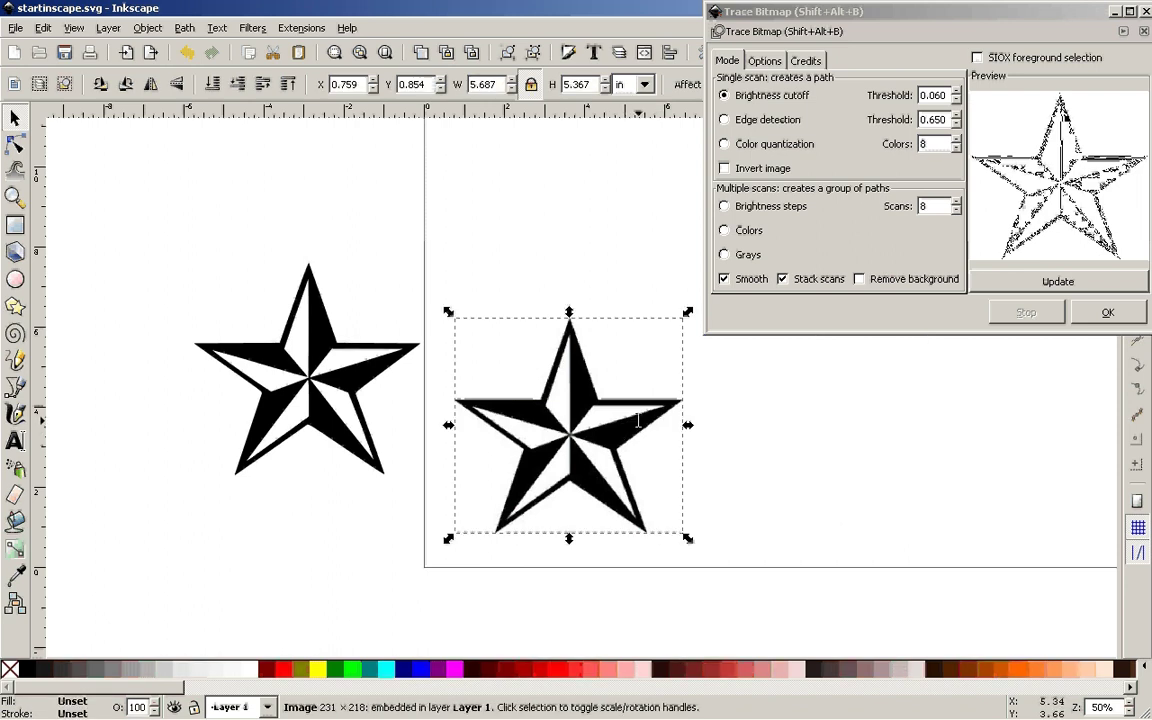
click(957, 90)
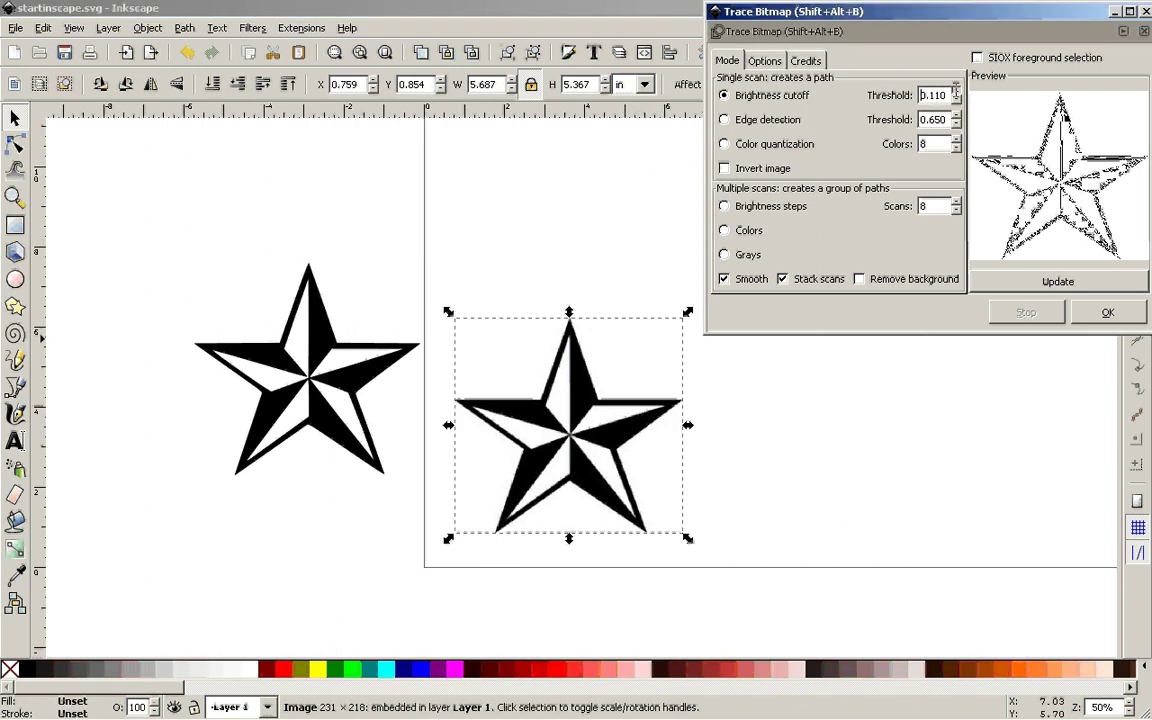
click(957, 90)
click(1065, 282)
click(1108, 312)
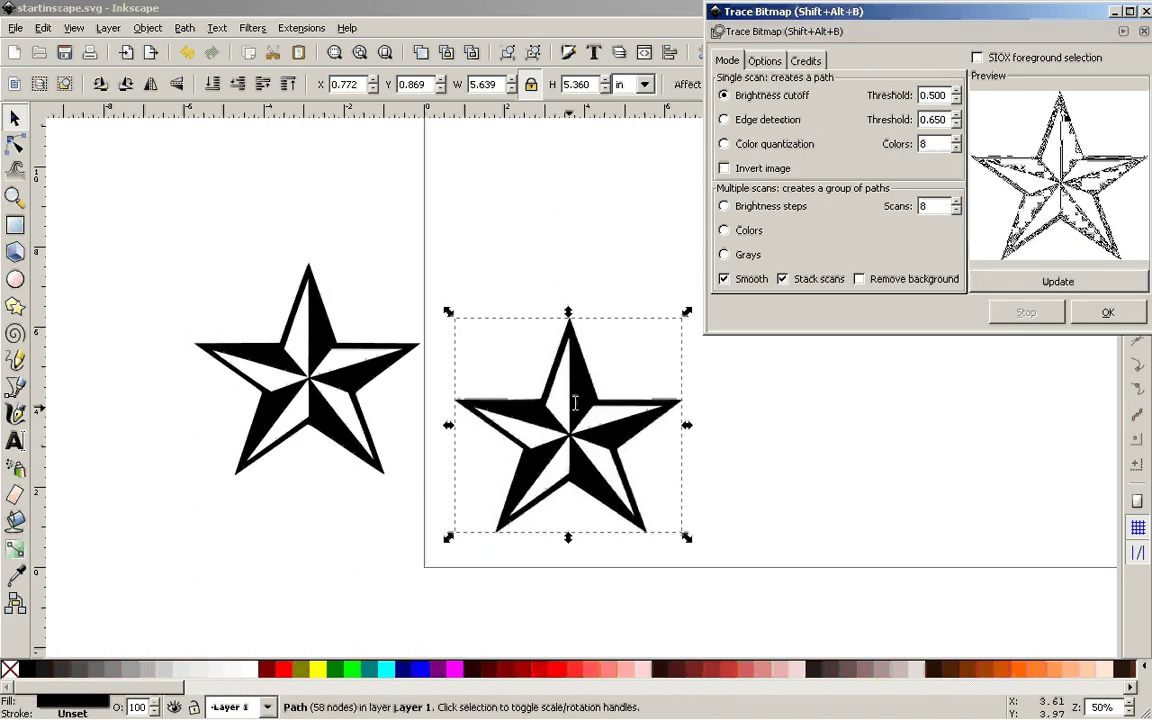
drag(671, 470, 910, 542)
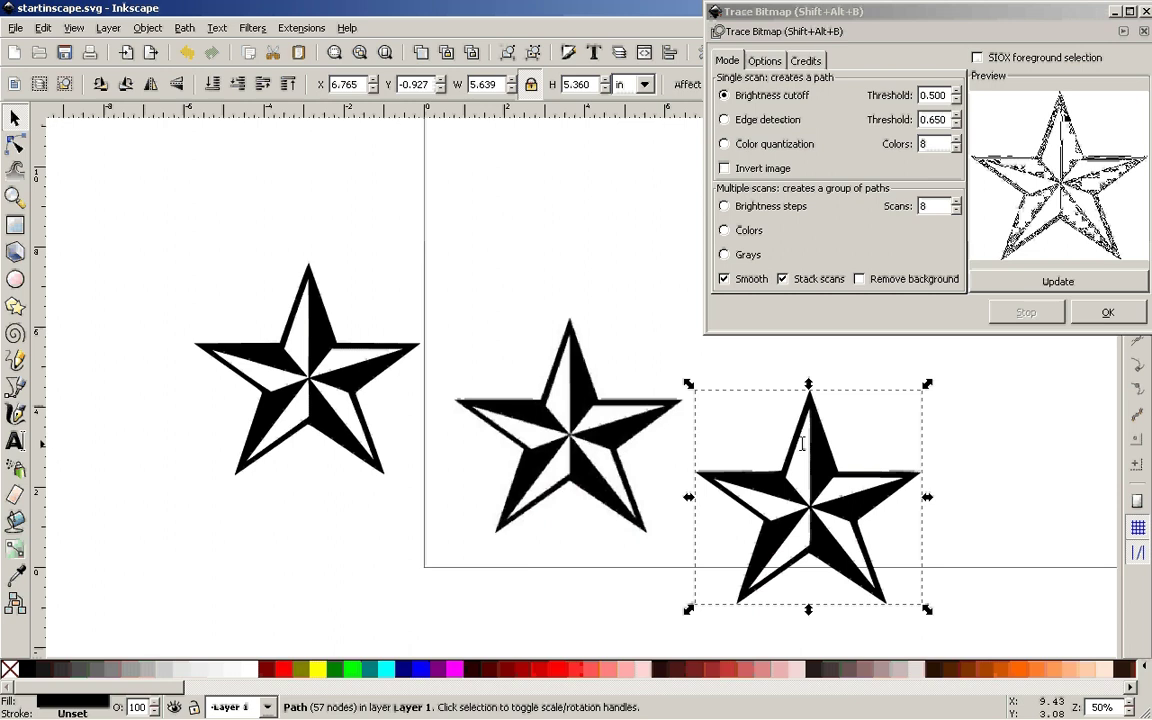
key(Delete)
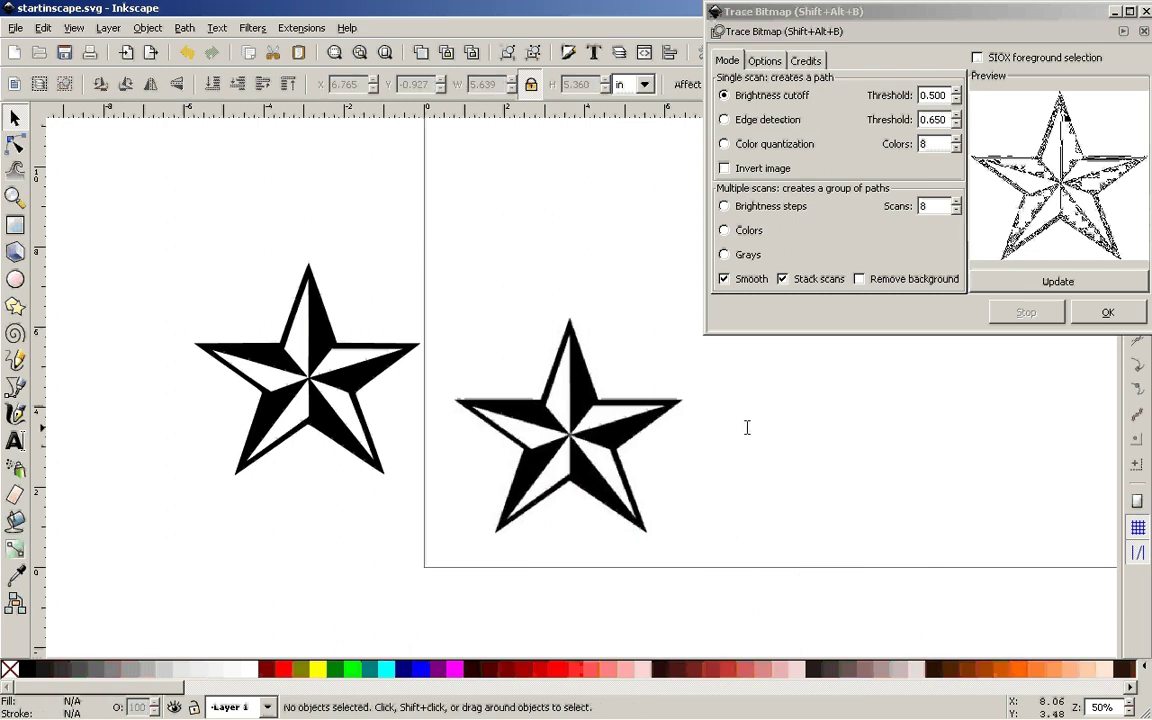
- Delete the bitmap, place the traced star on the page at 5.659 × 5.301 in, close Trace Bitmap
click(576, 405)
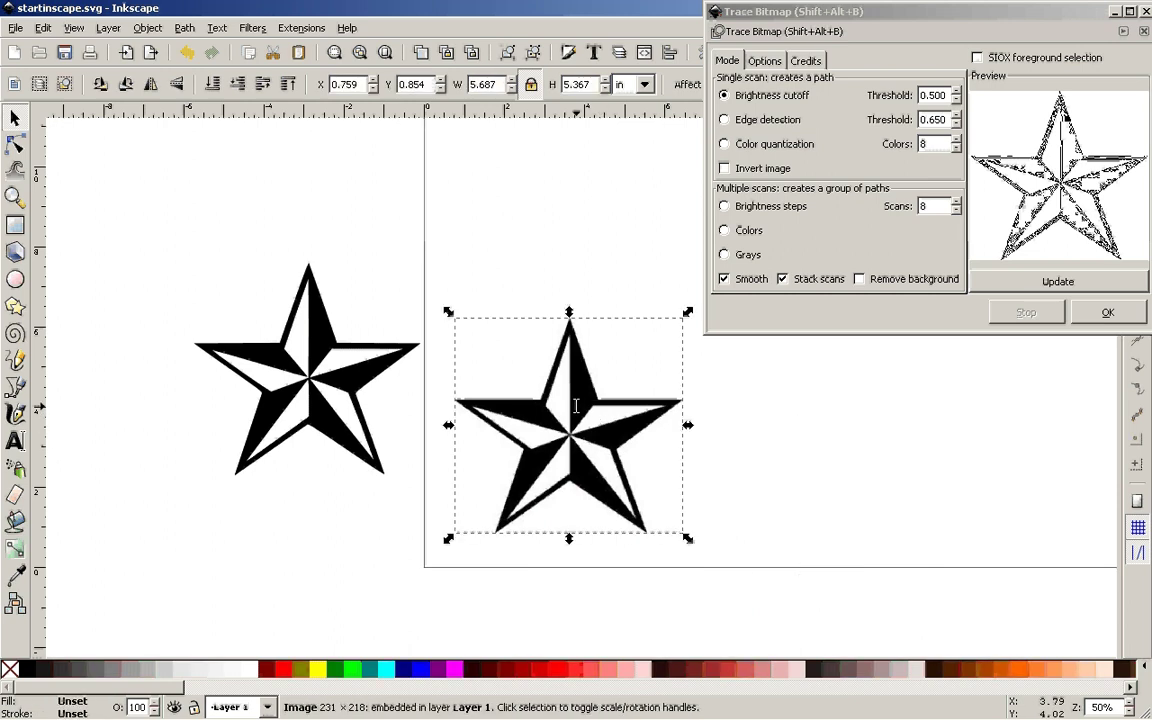
key(Delete)
drag(373, 381, 606, 469)
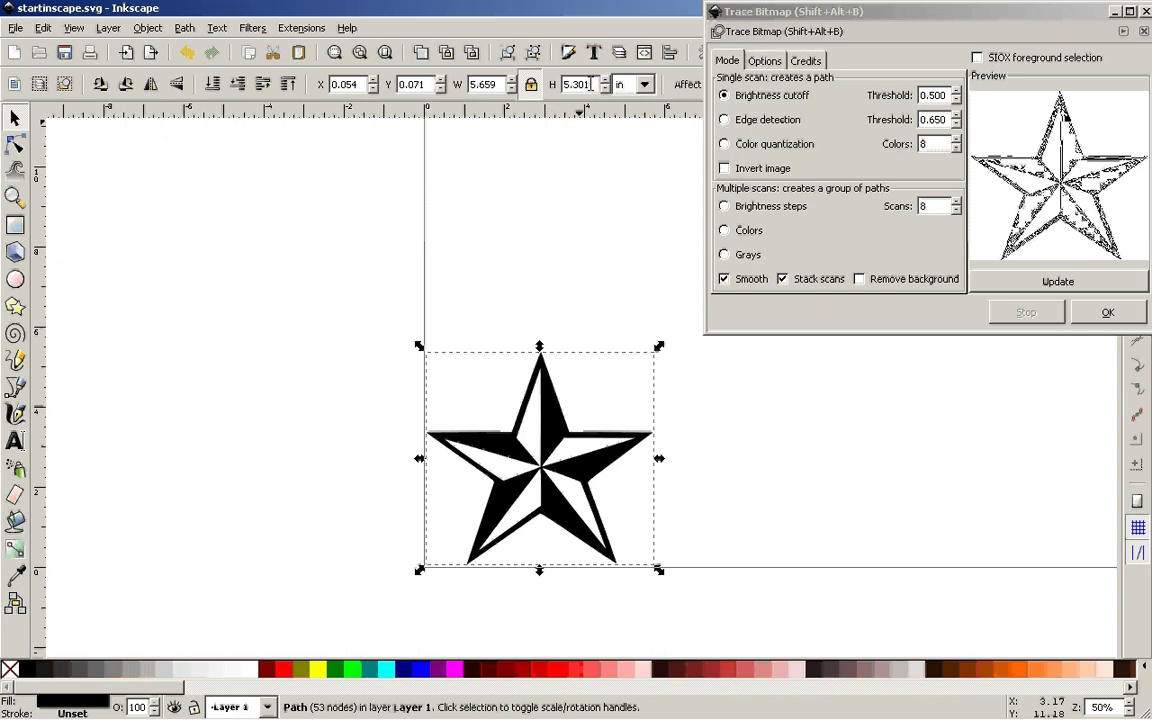
click(644, 84)
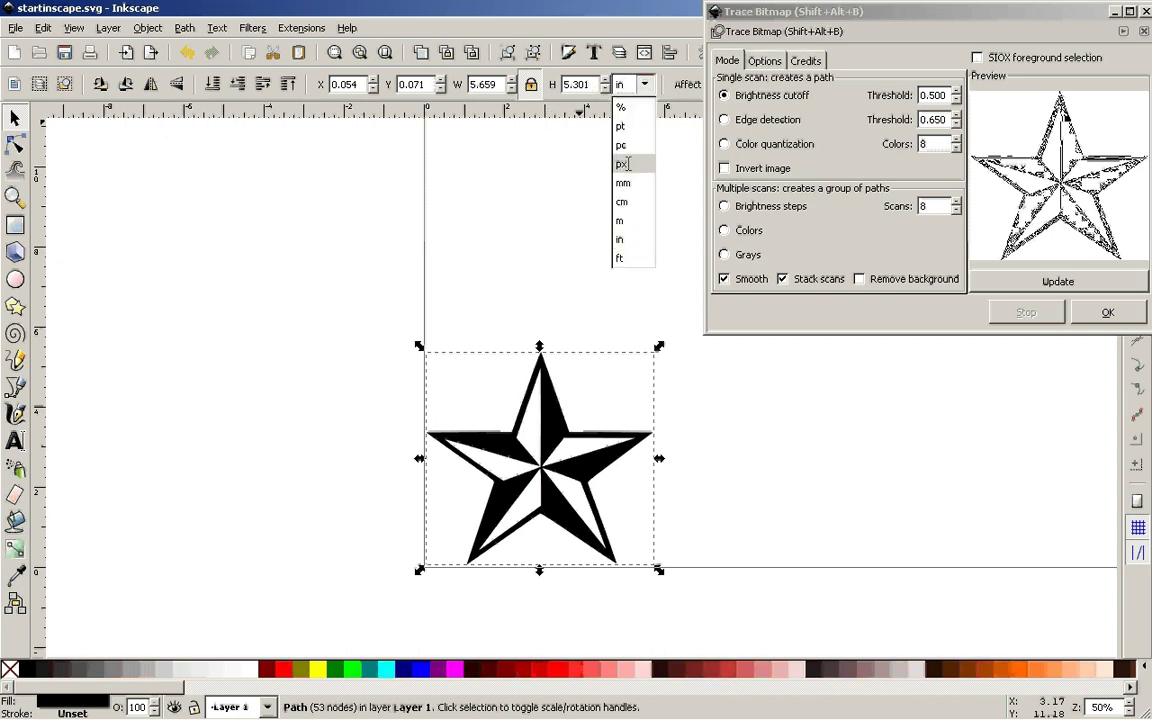
click(624, 239)
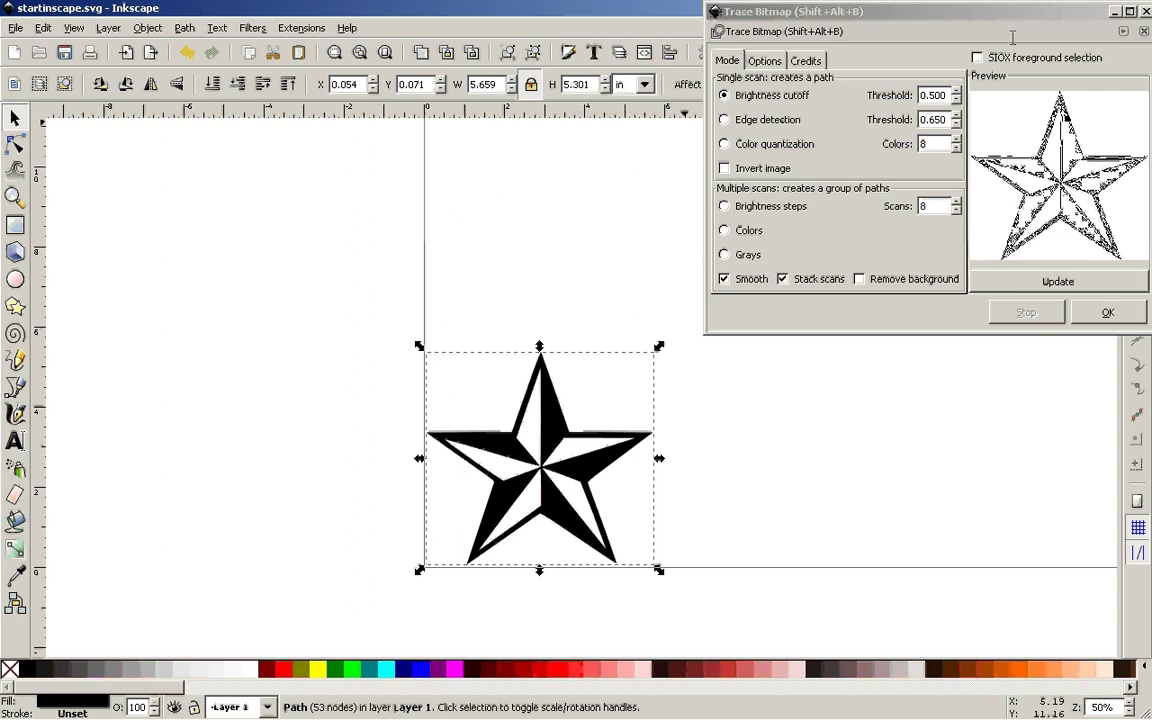
click(1025, 10)
key(ctrl+w)
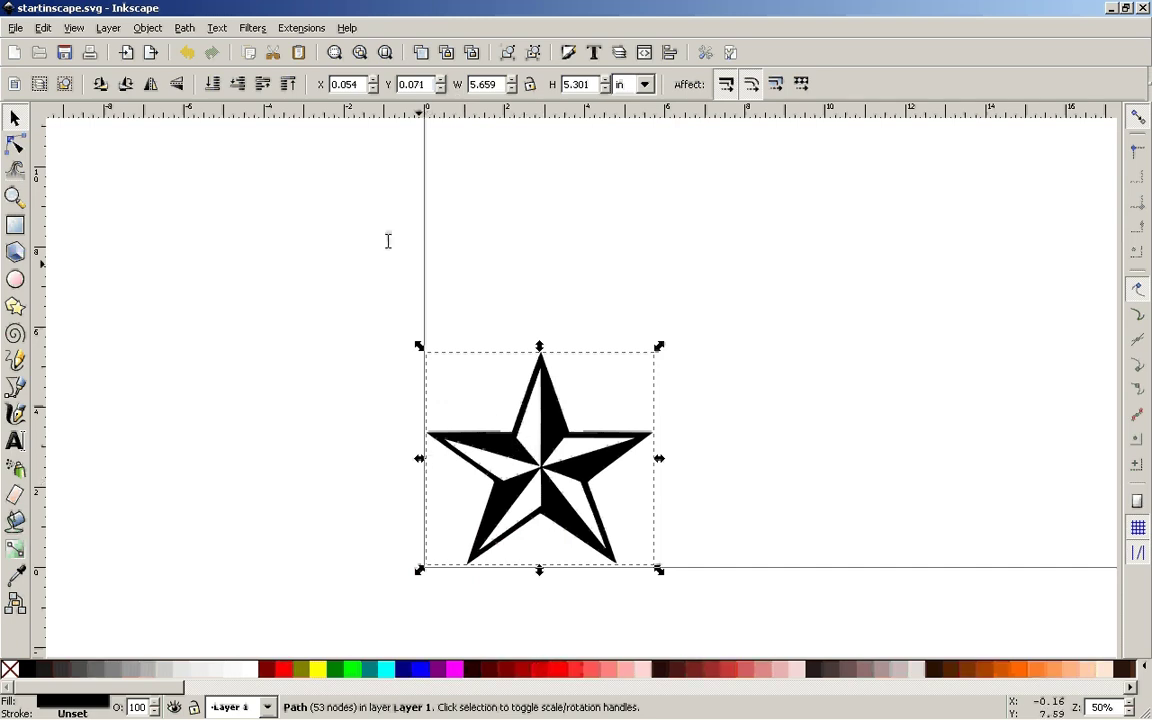
- Save the drawing to the Desktop under the name star.svg
click(15, 28)
click(60, 145)
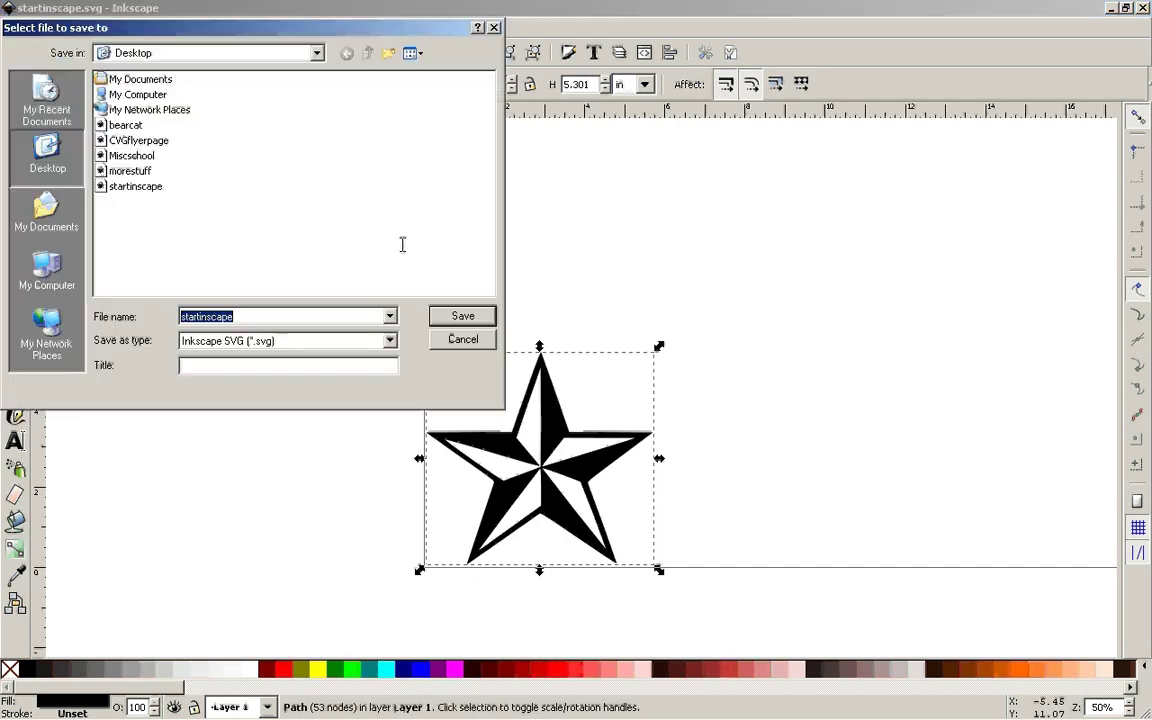
drag(245, 316, 175, 316)
text(star)
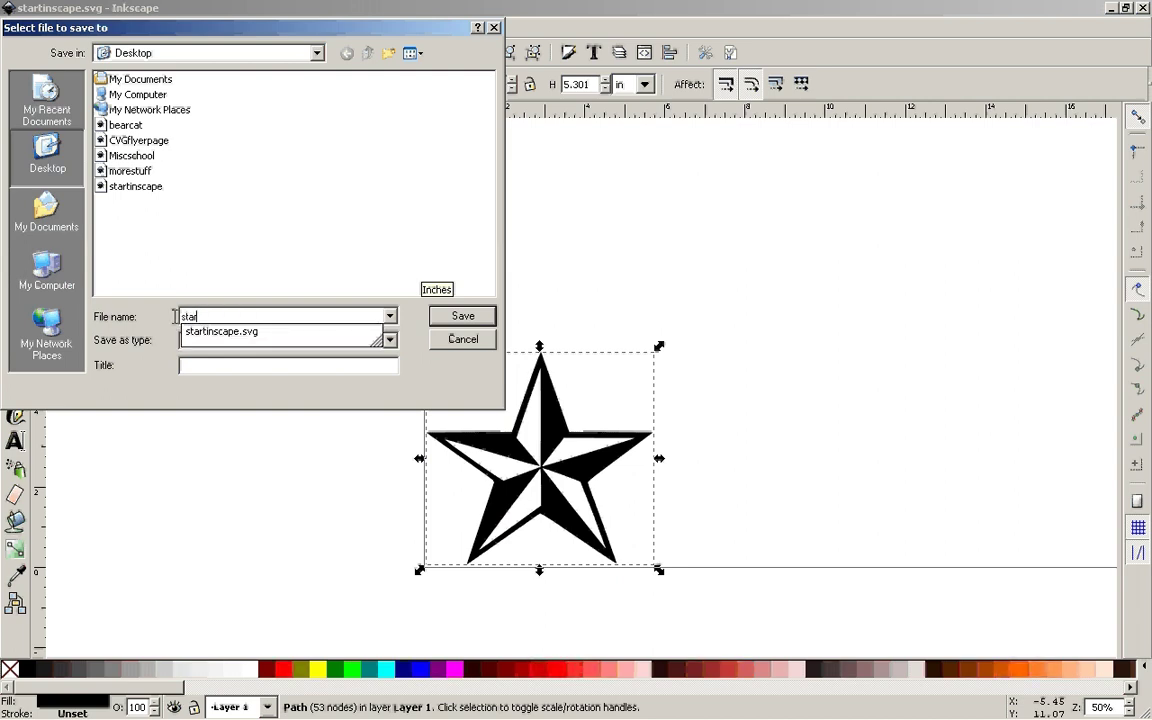
click(459, 316)
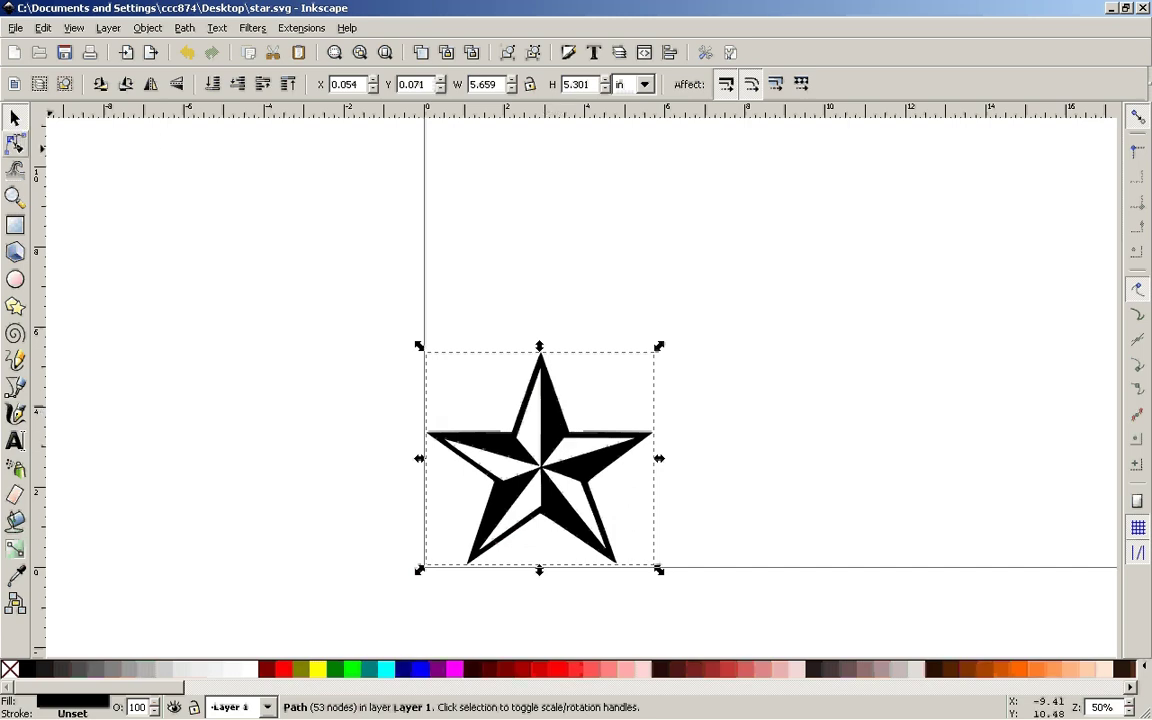
- Zoom in with the Node tool, delete a right-arm node, and curve the arm's top edge
click(15, 144)
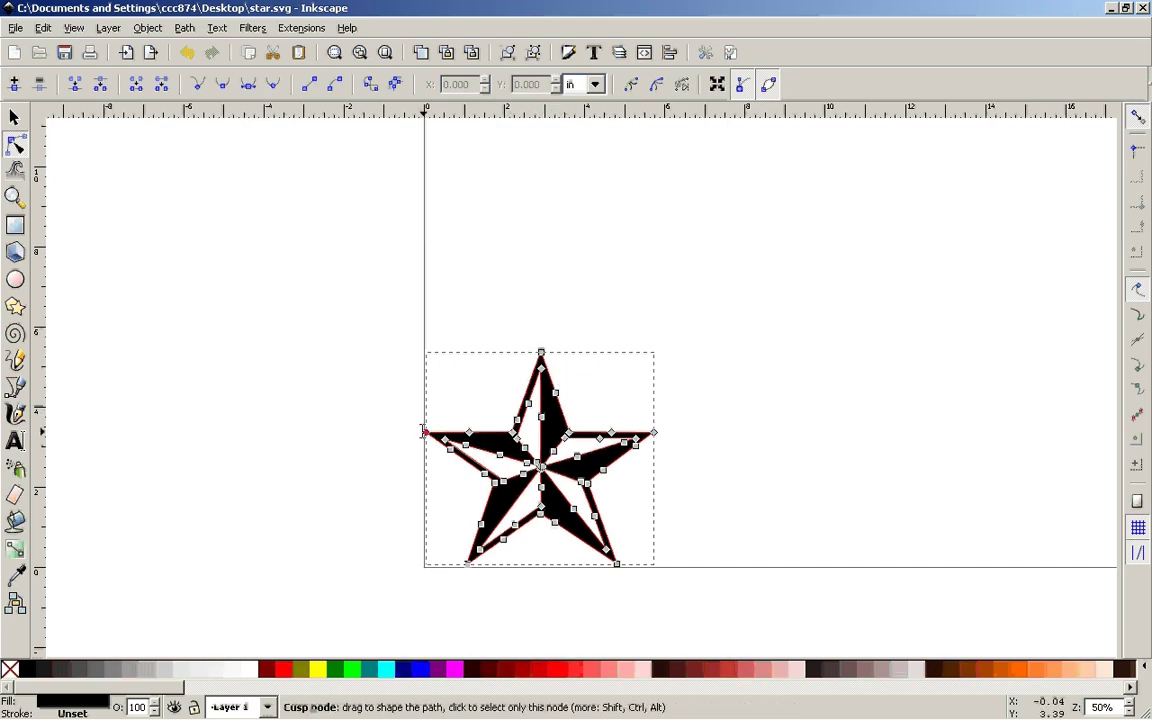
ctrl+scroll(606, 437, up, 3)
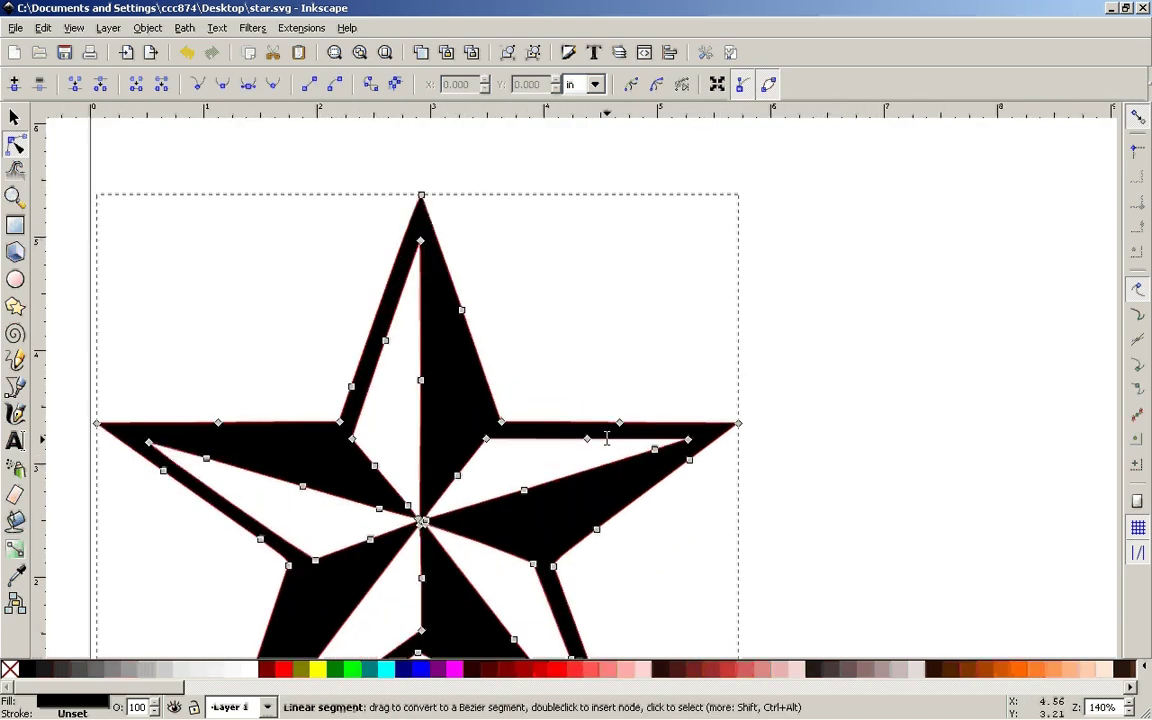
ctrl+scroll(606, 437, up, 1)
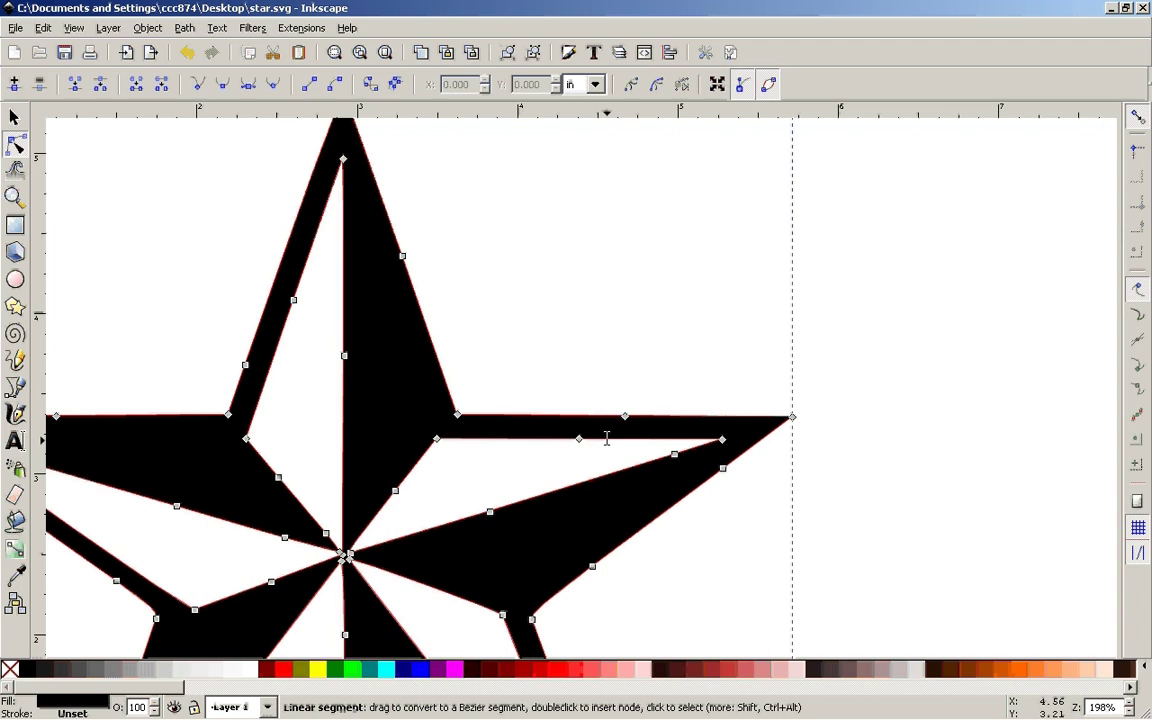
ctrl+scroll(615, 427, up, 2)
ctrl+scroll(615, 427, down, 3)
ctrl+scroll(615, 427, up, 3)
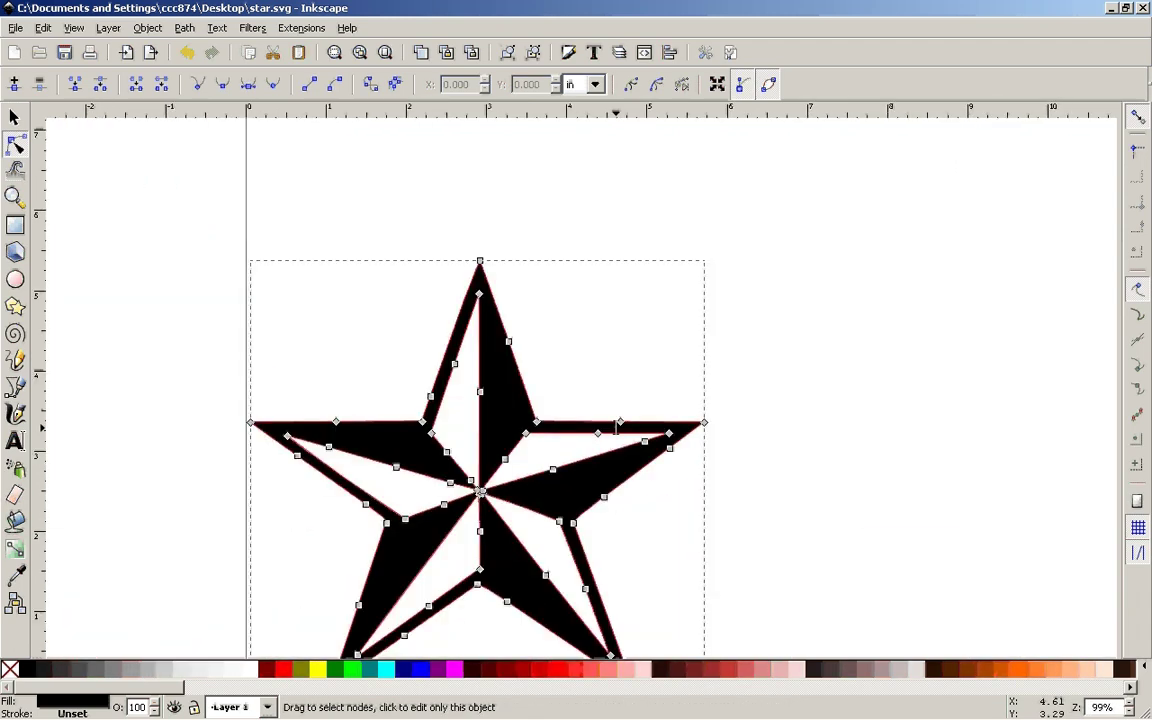
mouse_move(619, 422)
mouse_down()
mouse_move(617, 372)
mouse_move(619, 422)
mouse_up()
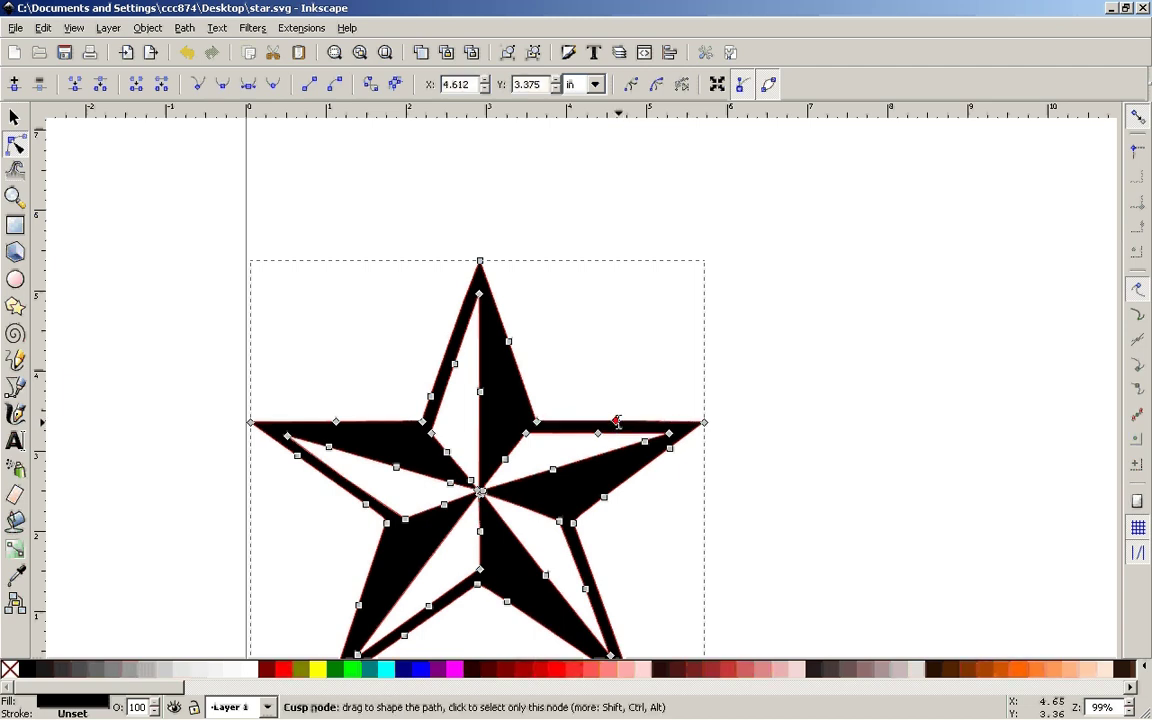
key(Delete)
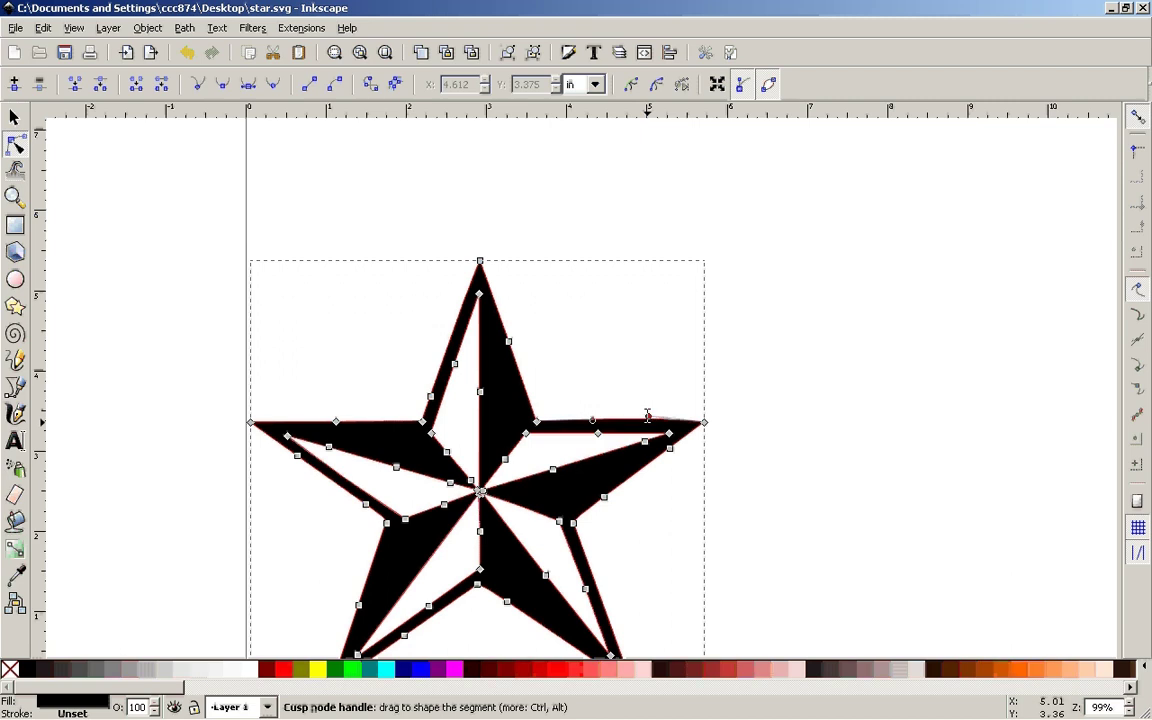
drag(648, 421, 758, 375)
click(835, 377)
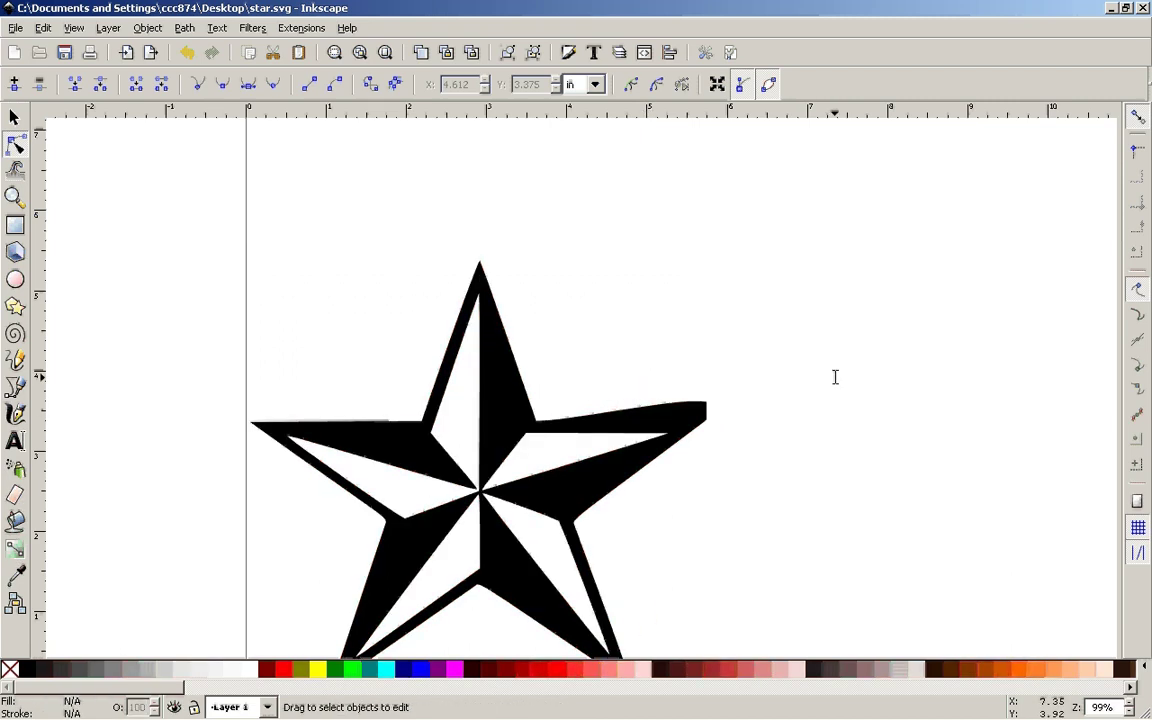
- Drag the right arm's inner and lower-edge nodes into a swept point, then close star.svg
click(700, 406)
click(775, 405)
click(527, 435)
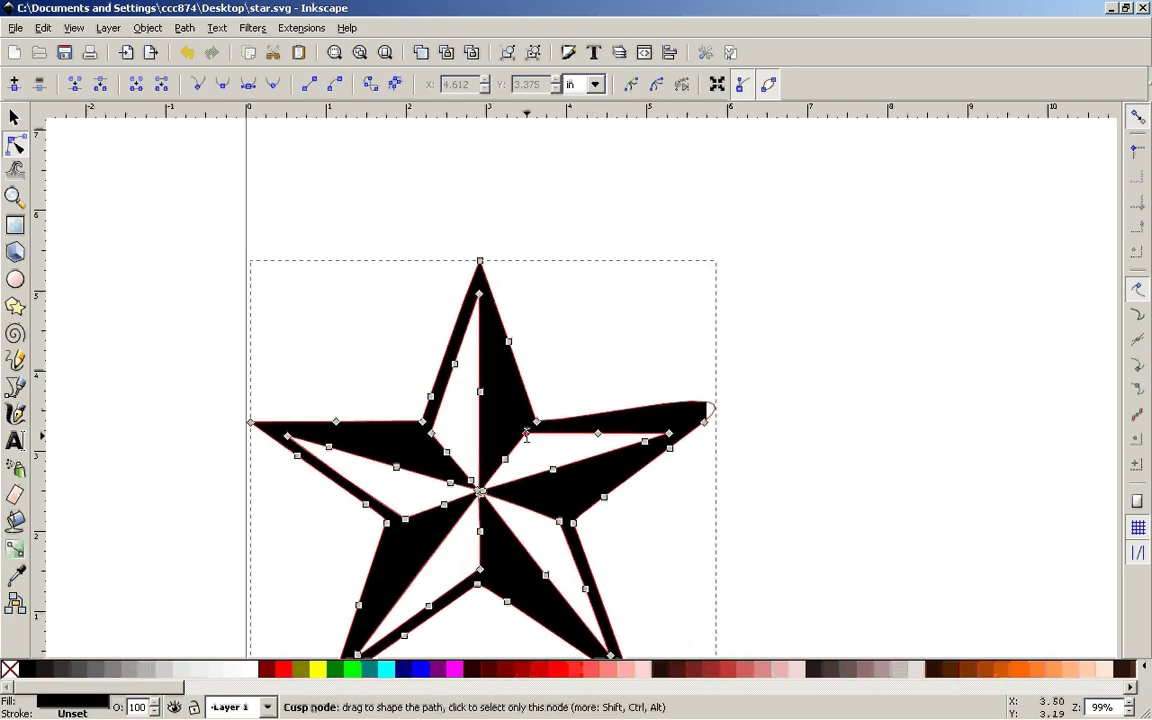
drag(527, 435, 515, 356)
click(563, 327)
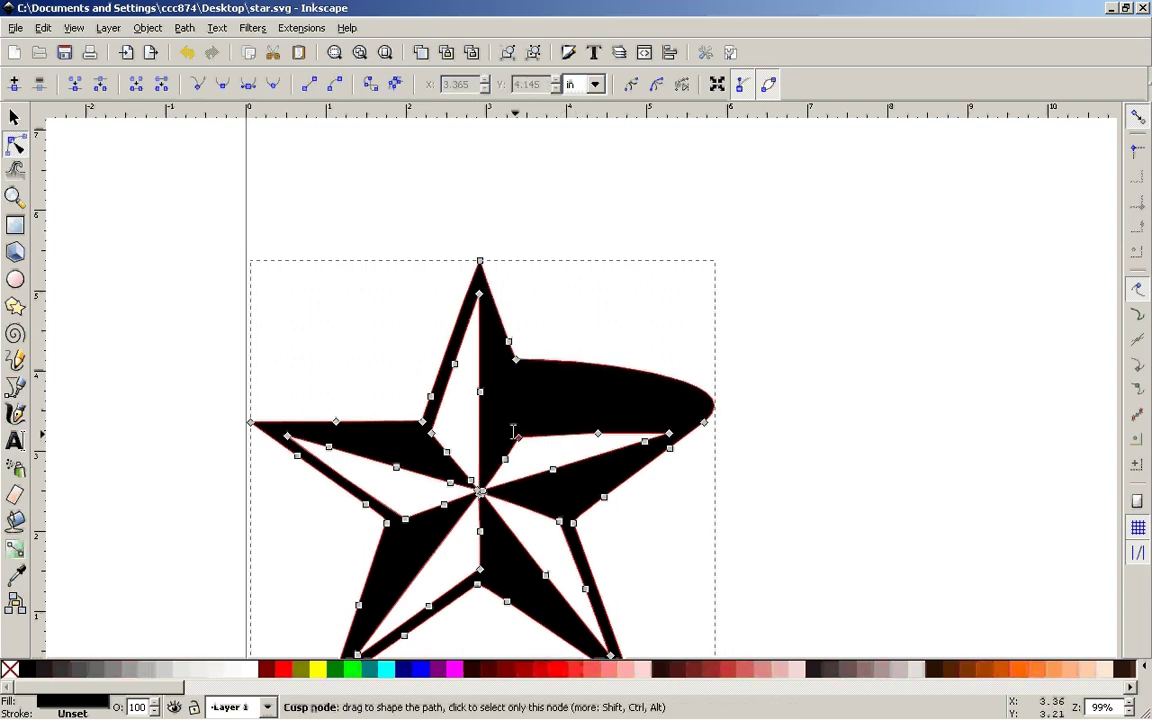
drag(507, 415, 616, 437)
drag(598, 433, 604, 382)
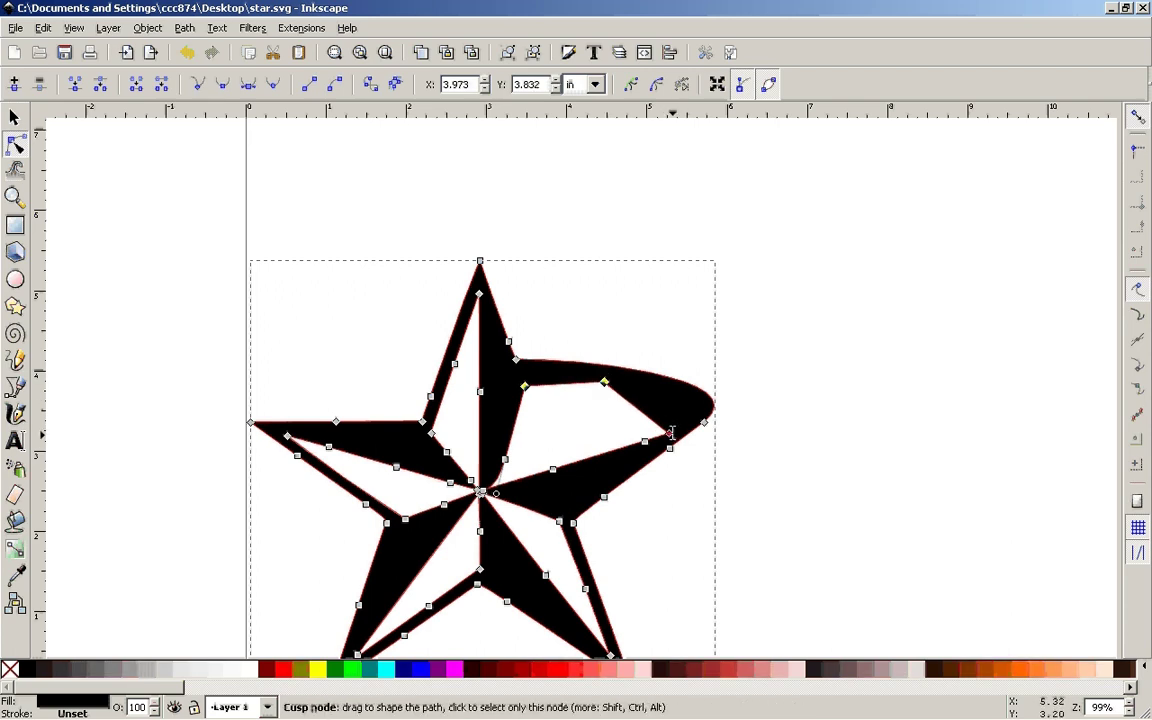
drag(670, 433, 629, 435)
drag(604, 382, 603, 395)
click(600, 416)
key(ctrl+w)
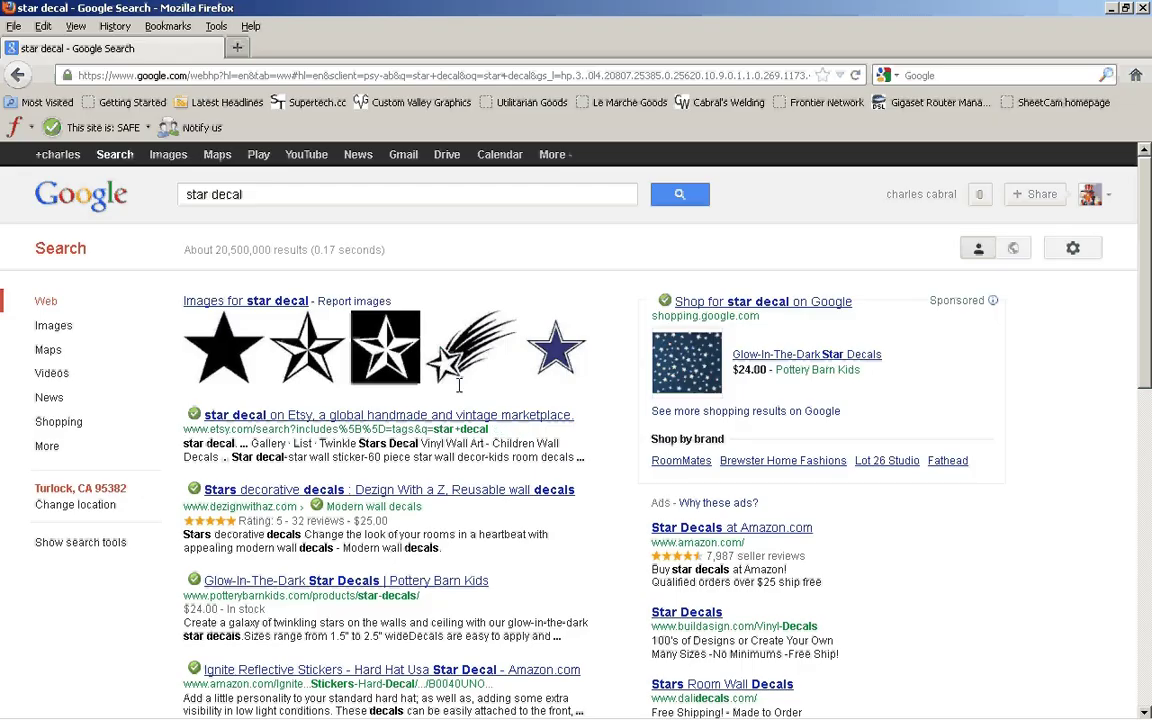
- Minimise Firefox and bring up SheetCam TNG with its empty untitled job
click(1108, 8)
mouse_move(432, 712)
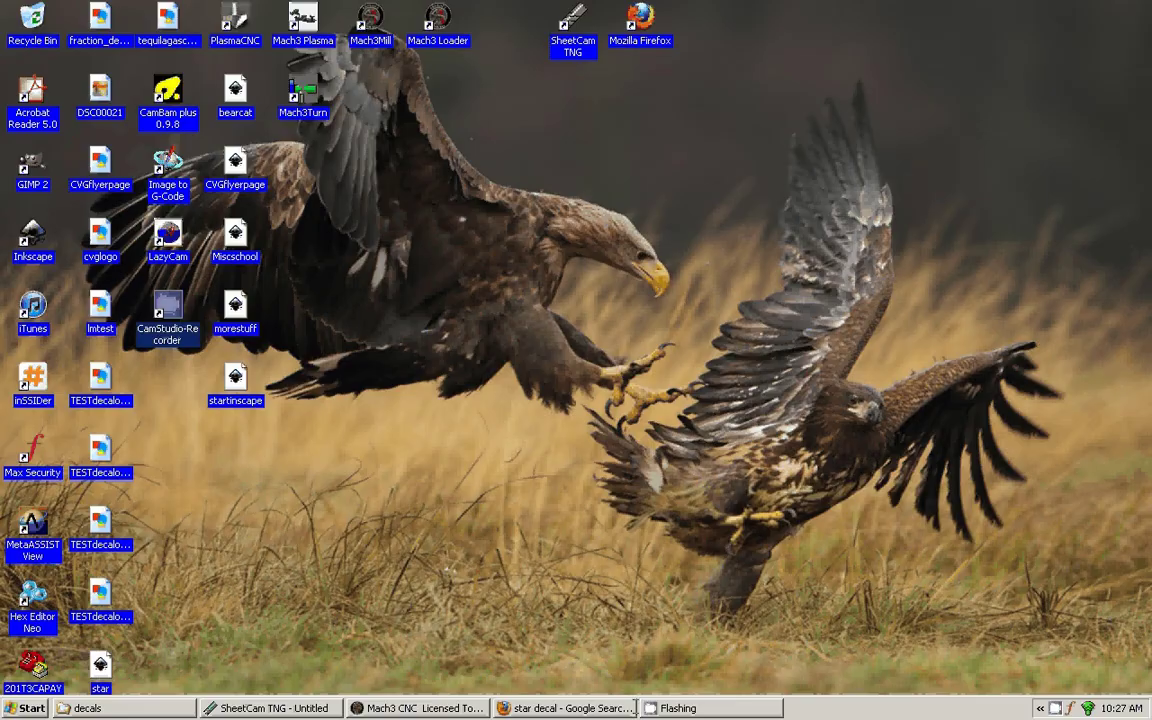
click(315, 707)
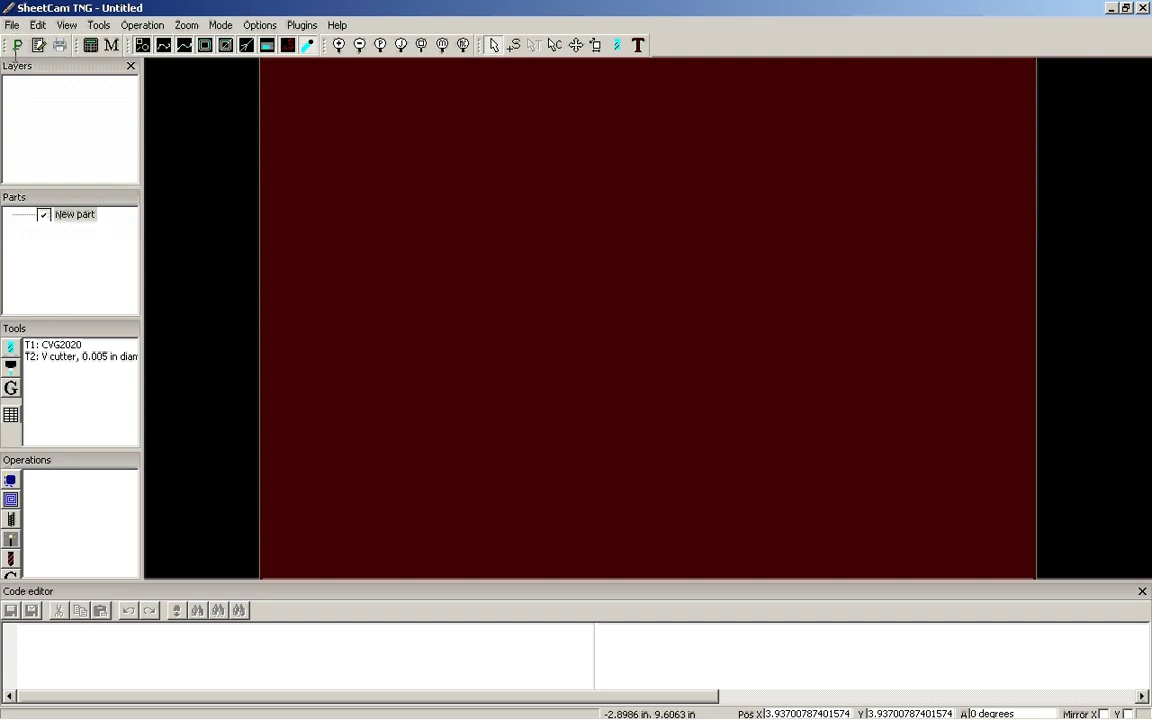
- Import star.svg from the Desktop into SheetCam at 1:1 scale
click(14, 26)
click(55, 343)
click(118, 204)
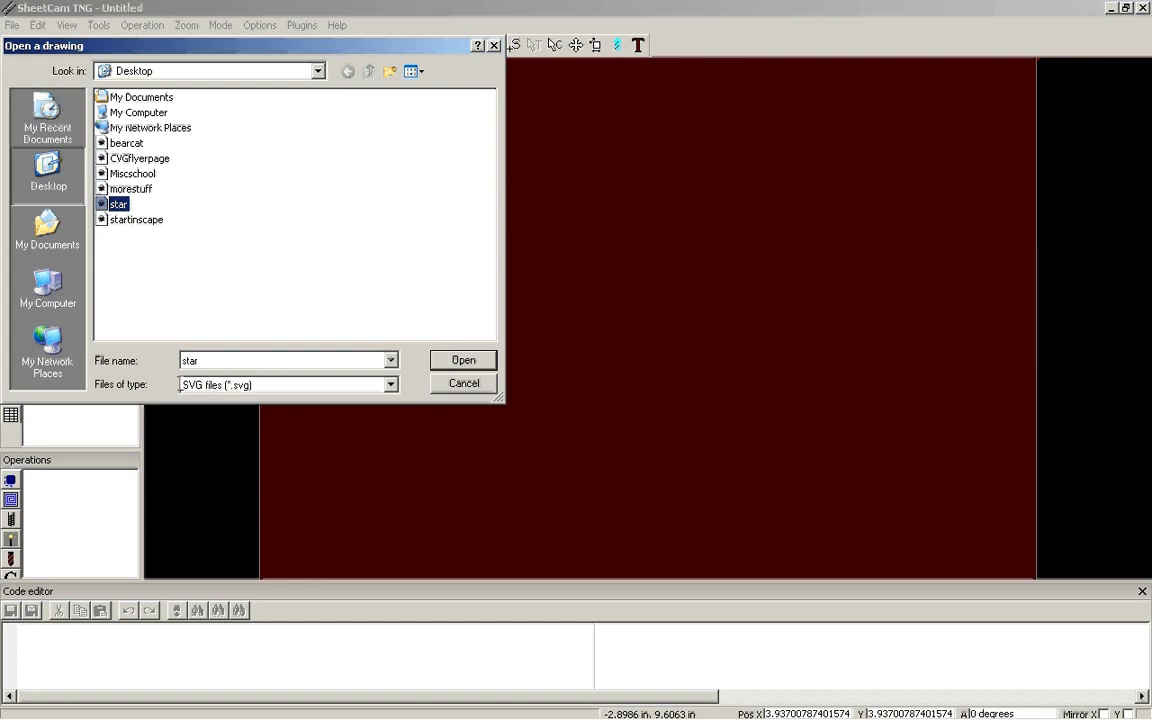
click(455, 358)
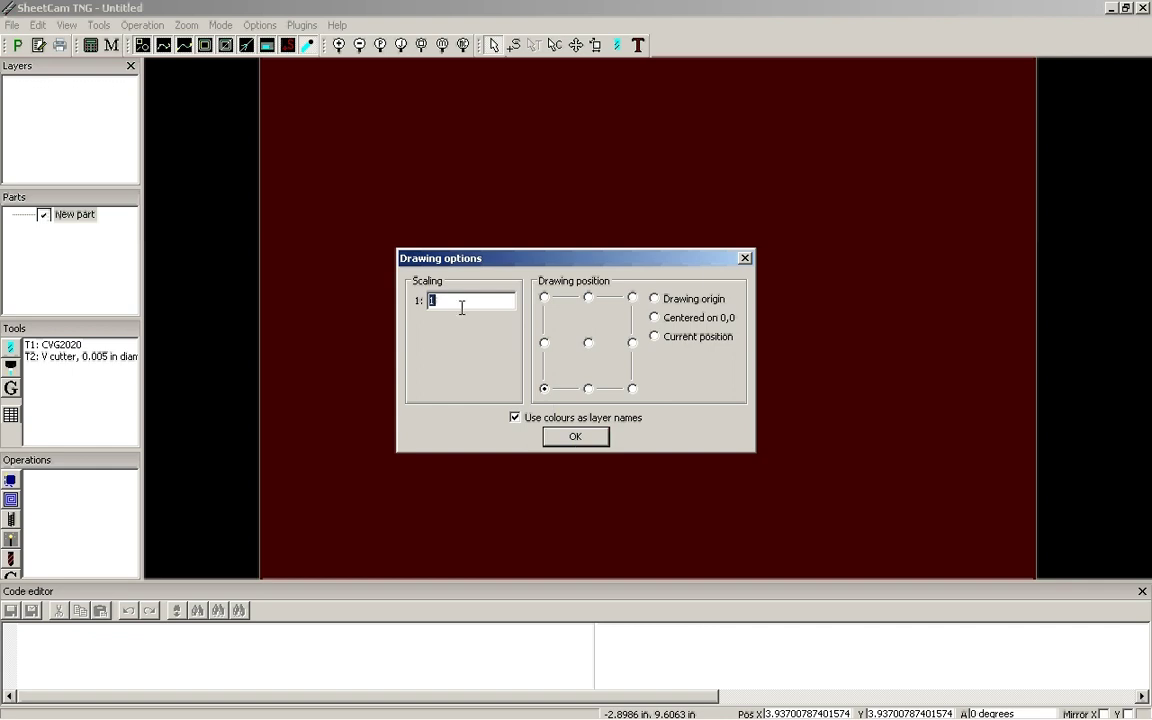
click(574, 436)
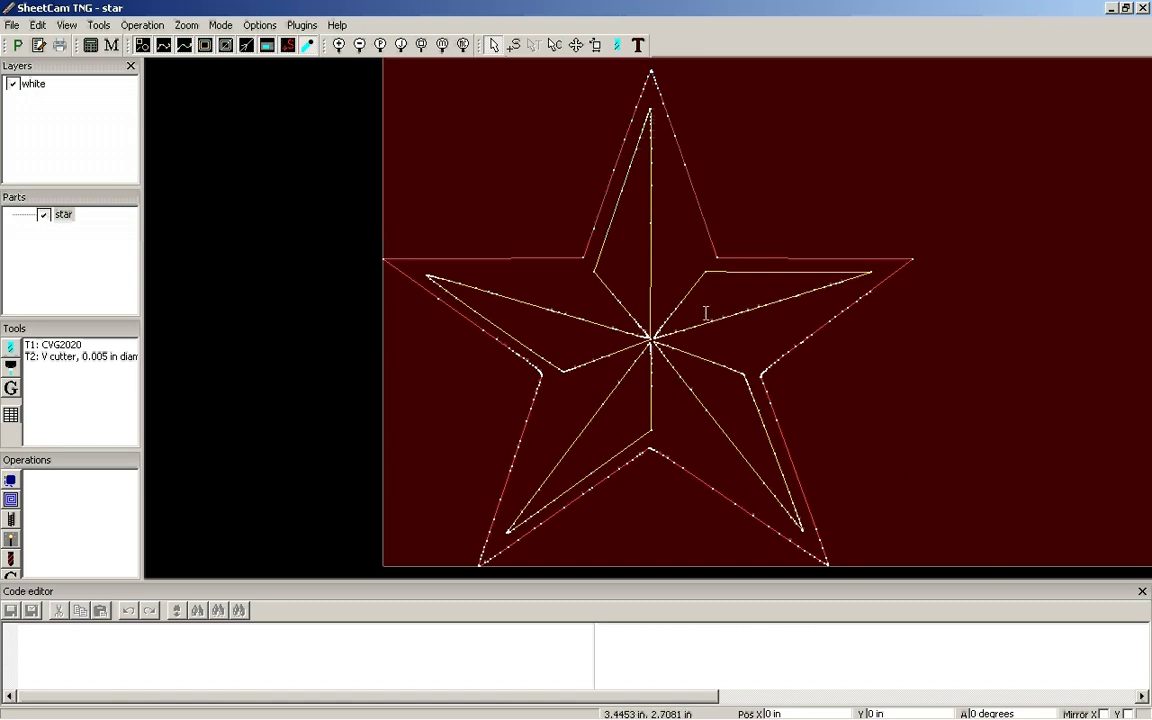
- Move the star's outer contour onto a new layer named 'outside'
click(554, 45)
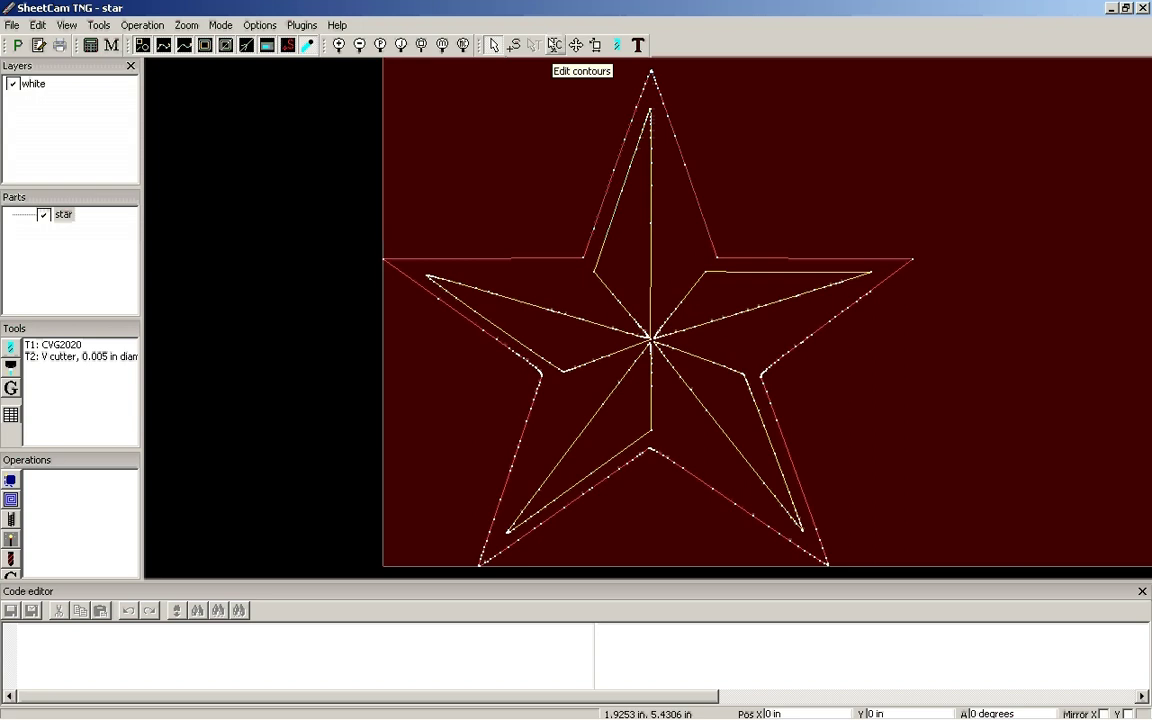
right_click(664, 103)
mouse_move(720, 113)
click(864, 113)
text(outside)
click(562, 387)
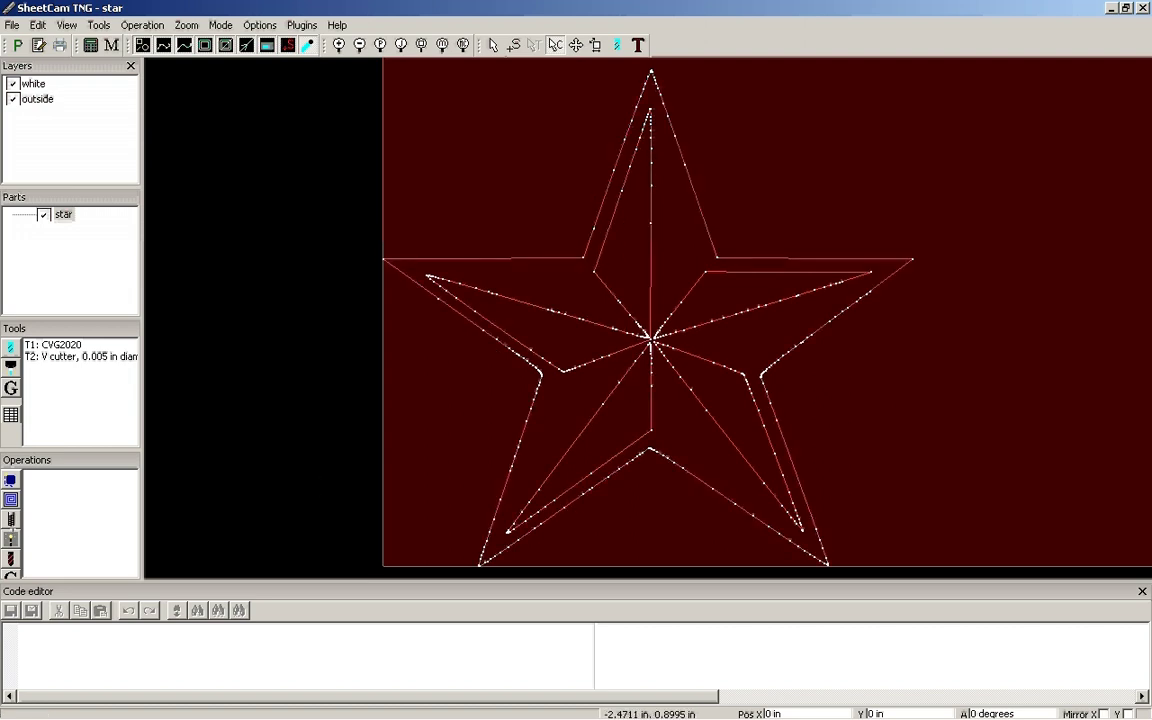
- Add a jet cutting operation on the white layer using the Inside Offset contour method
click(11, 556)
click(461, 197)
click(436, 214)
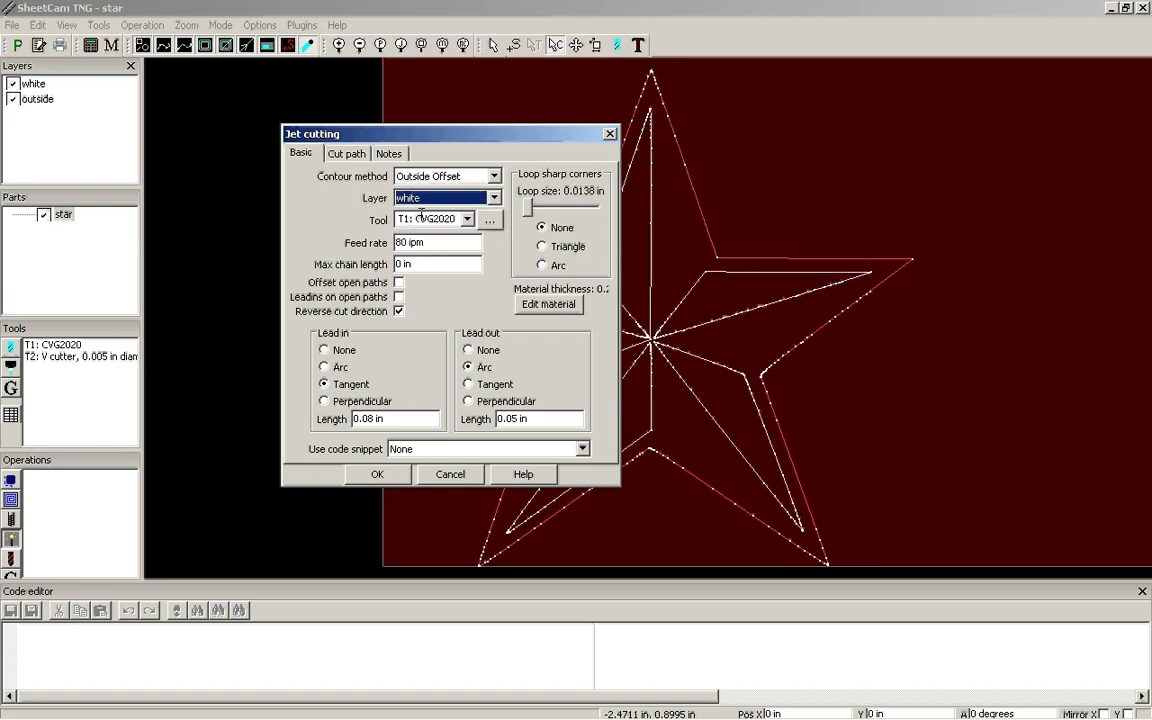
click(474, 176)
click(465, 190)
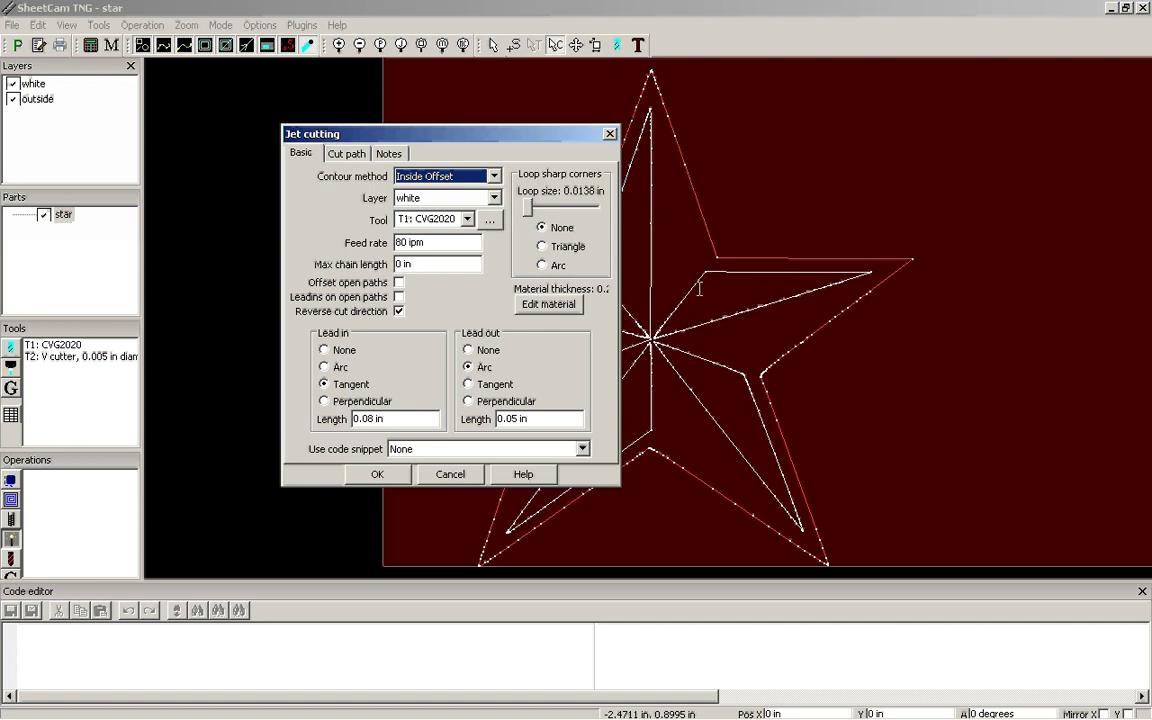
click(324, 384)
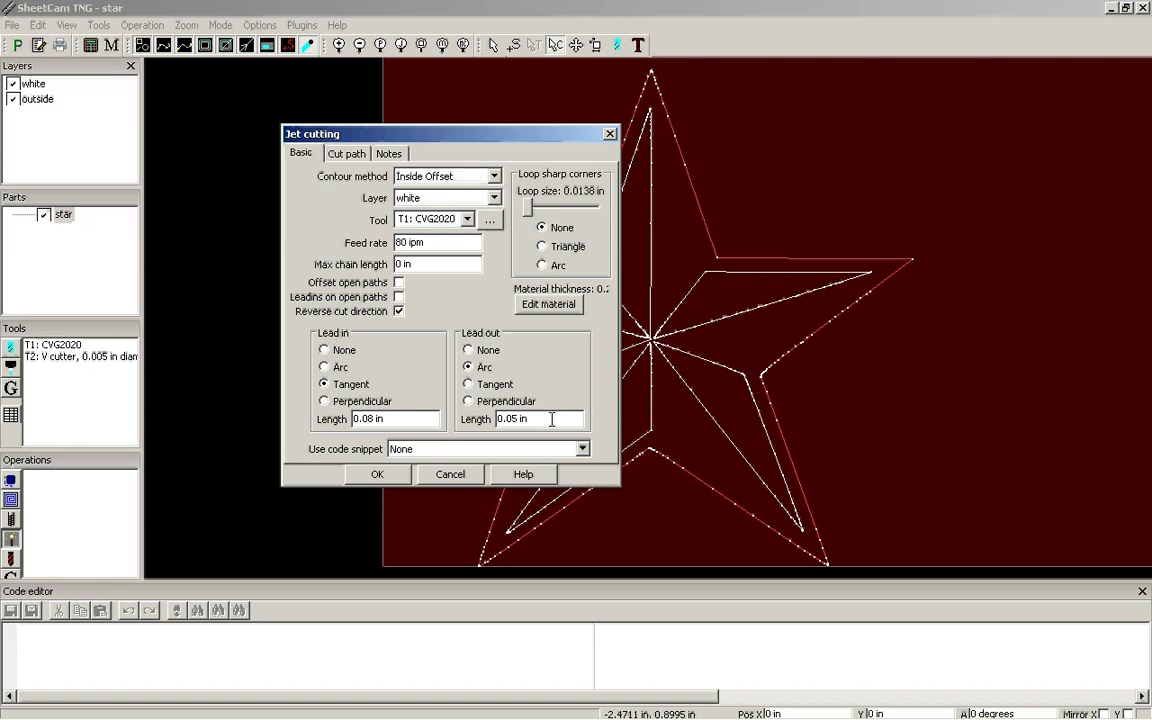
- Confirm the Inside Offset operation and select it for start-point editing
click(377, 474)
mouse_move(90, 478)
click(90, 478)
click(514, 45)
- Move the cut start points onto inner corners of the star outlines
click(729, 422)
click(607, 275)
click(710, 266)
click(640, 405)
click(566, 338)
click(565, 366)
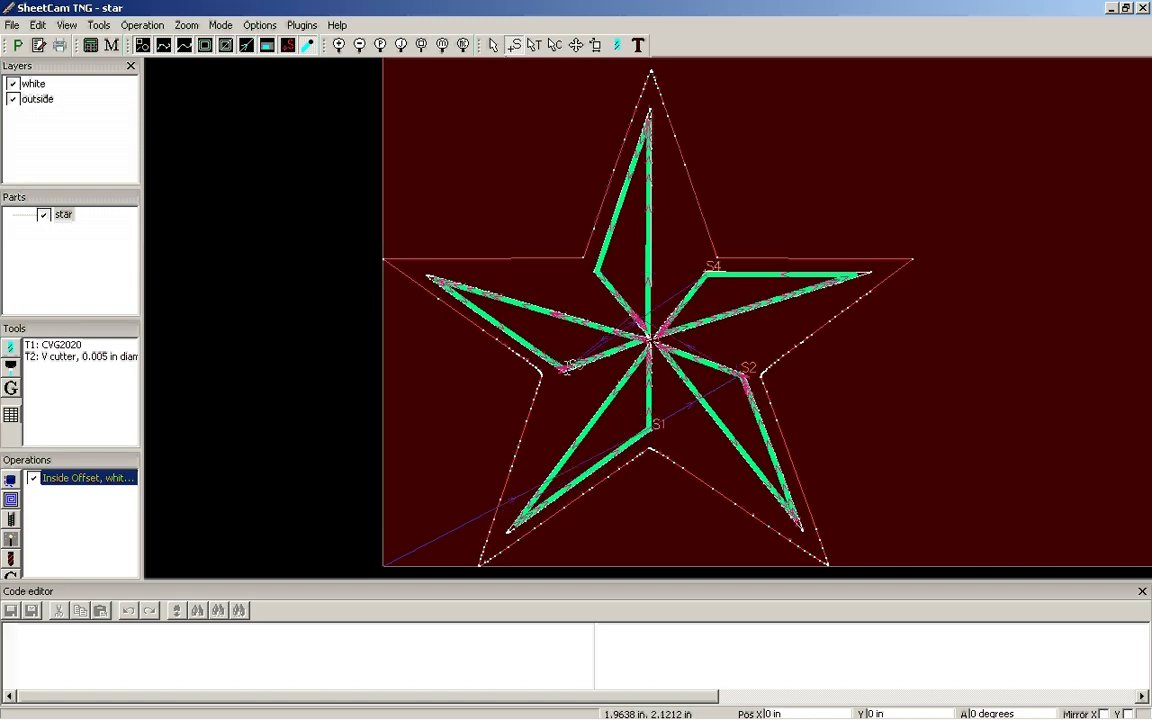
click(598, 268)
click(596, 276)
click(598, 270)
- Add a second jet cut on the outside layer with Outside Offset contour, then select it
double_click(38, 482)
click(420, 198)
click(420, 222)
click(422, 178)
click(424, 204)
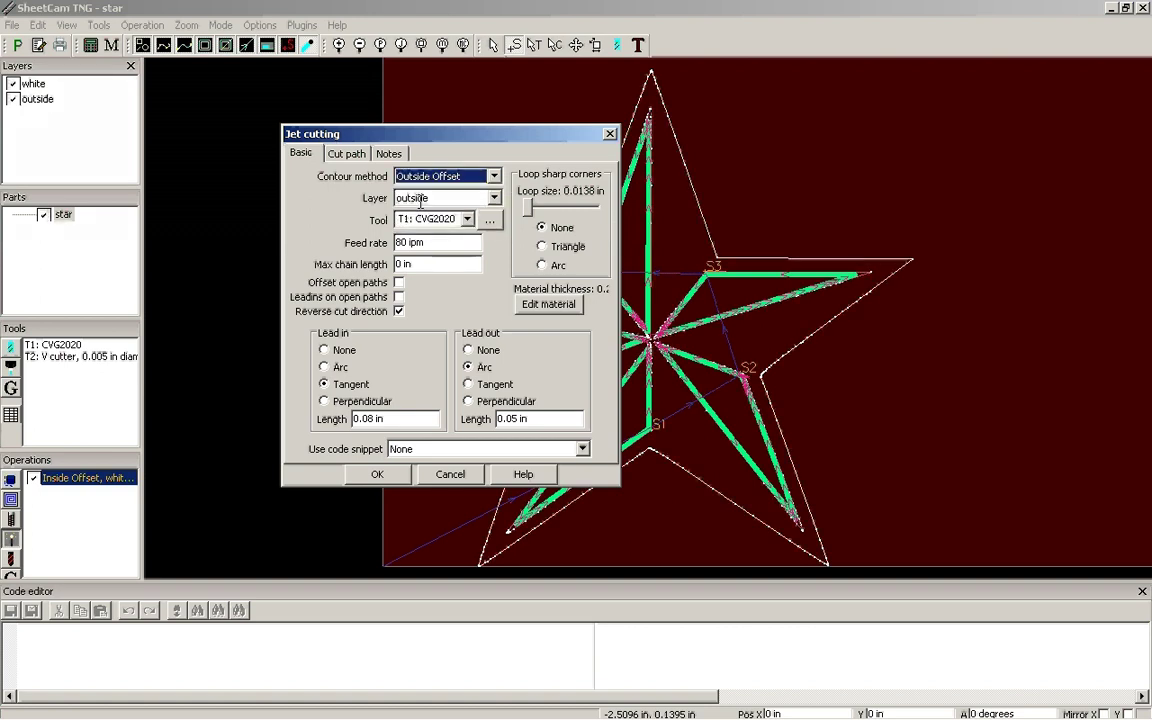
click(377, 473)
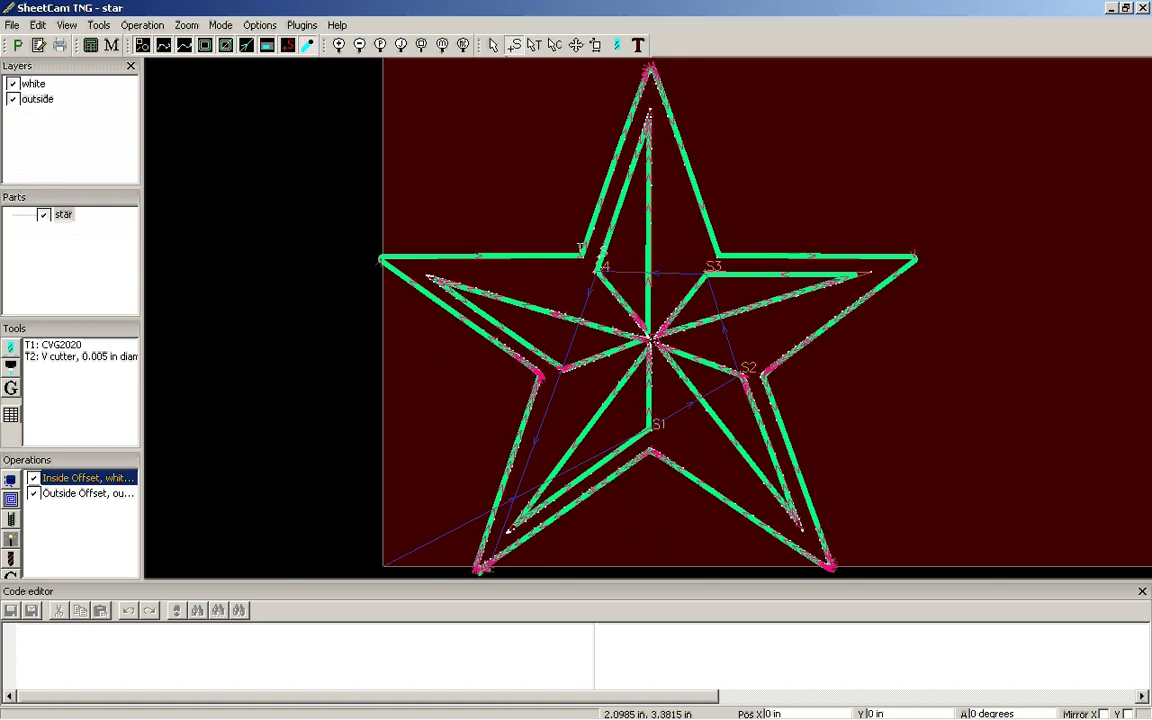
click(460, 361)
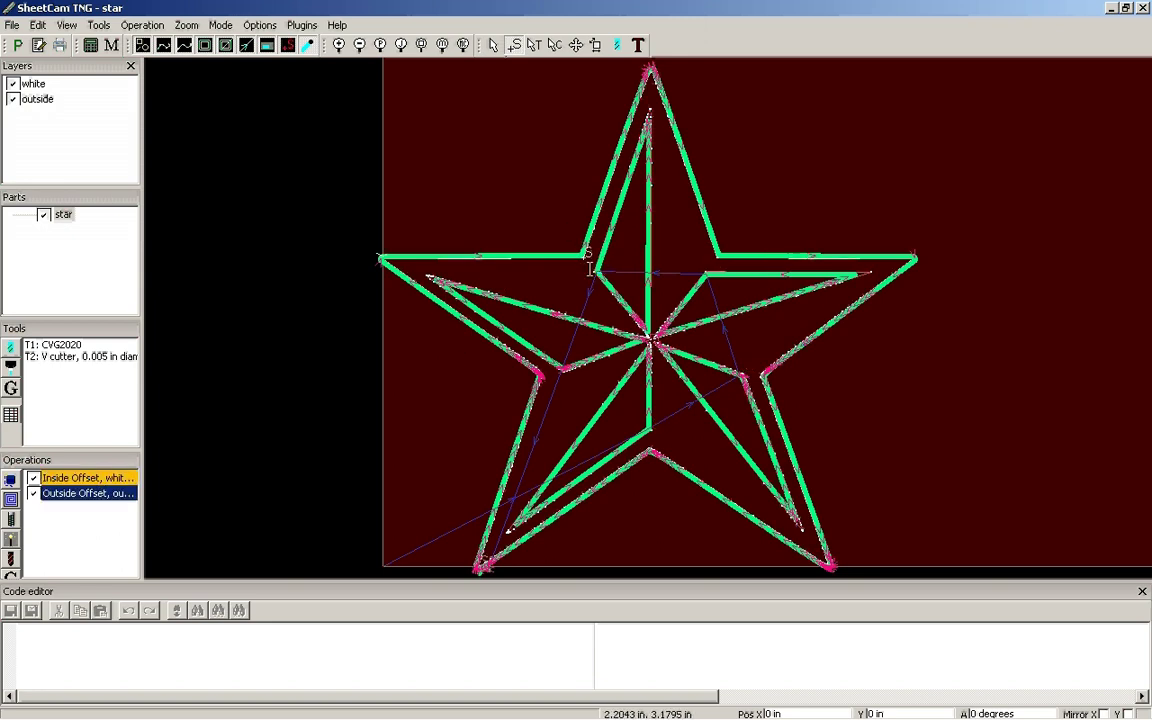
- Make the outer cut start at the star's left tip and zoom in to check the lead-in
click(378, 253)
scroll(380, 254, down, 2)
scroll(360, 254, up, 5)
scroll(370, 255, up, 3)
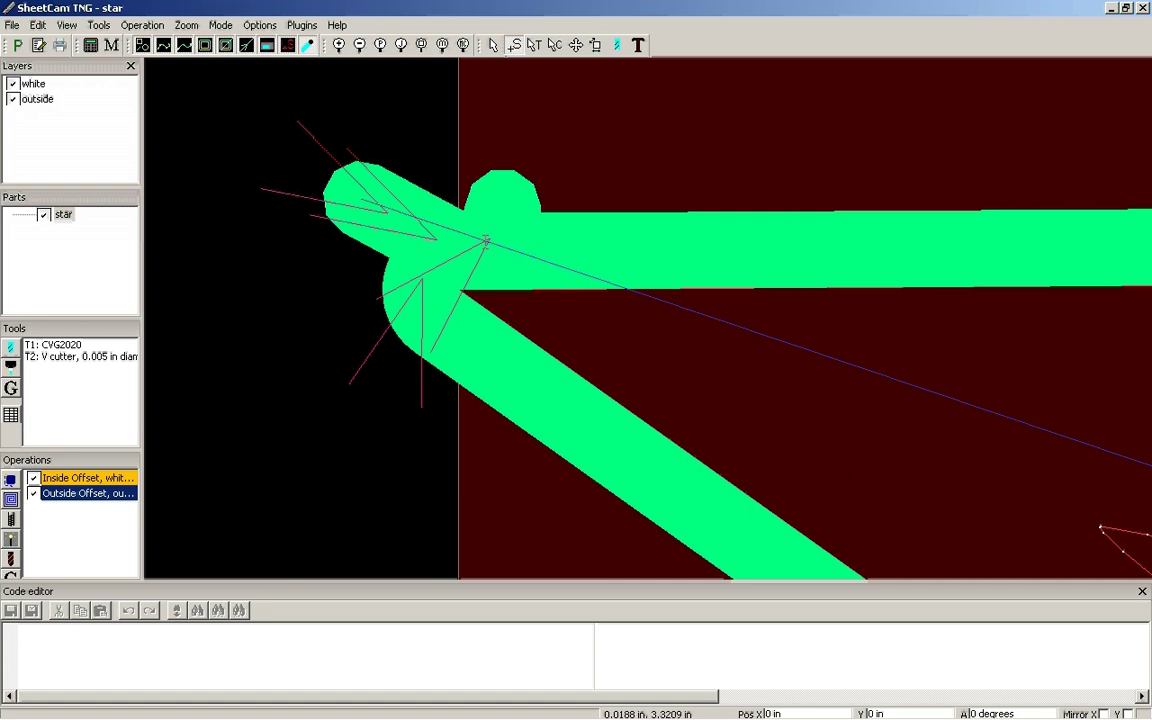
scroll(518, 178, down, 4)
scroll(407, 224, down, 3)
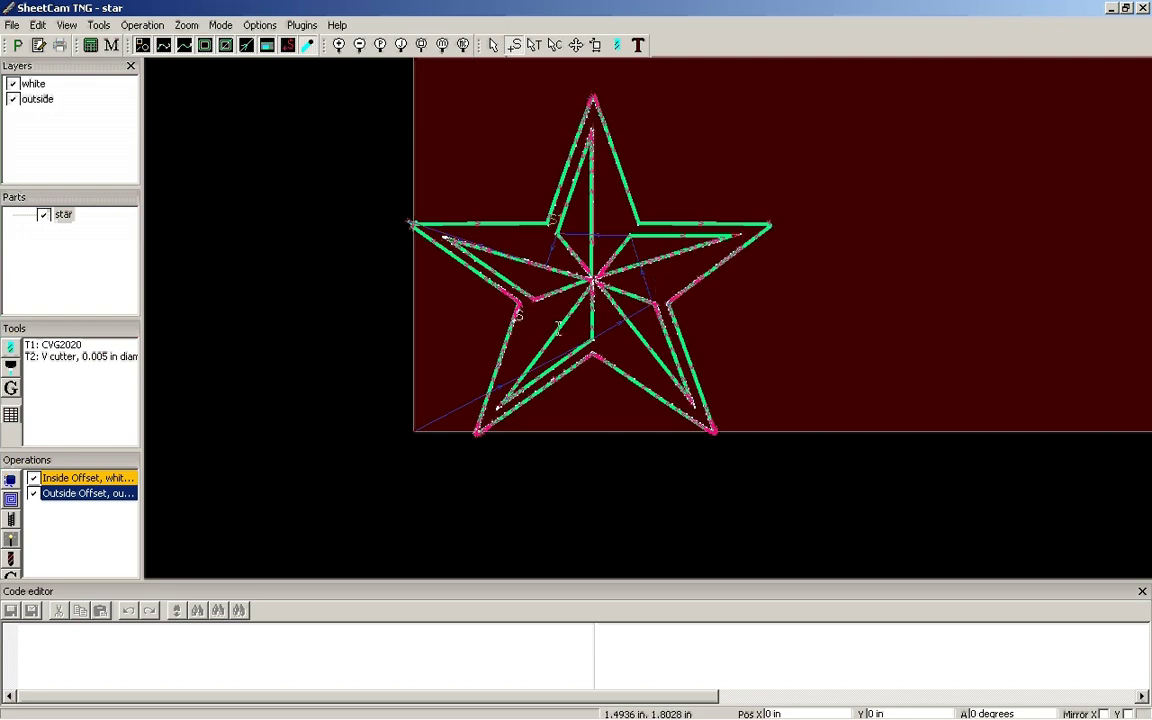
- Post-process the toolpaths and save the G-code as star (*.tap) on the Desktop
click(17, 45)
key(Return)
click(17, 45)
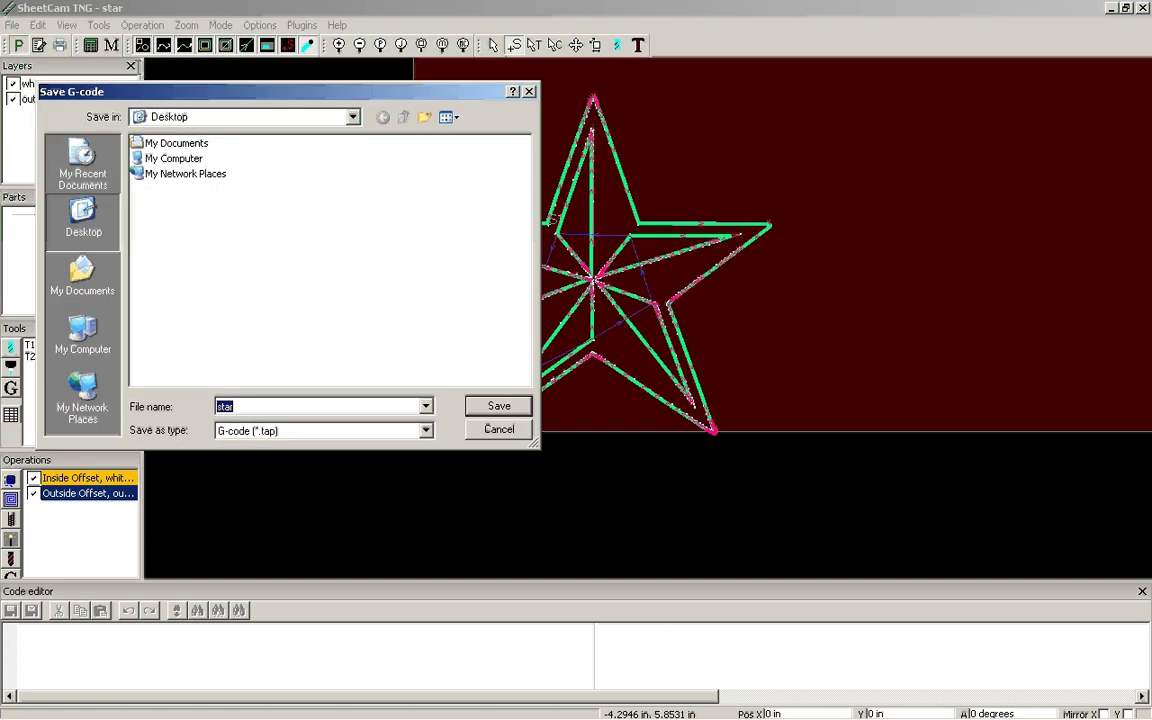
click(373, 432)
click(290, 429)
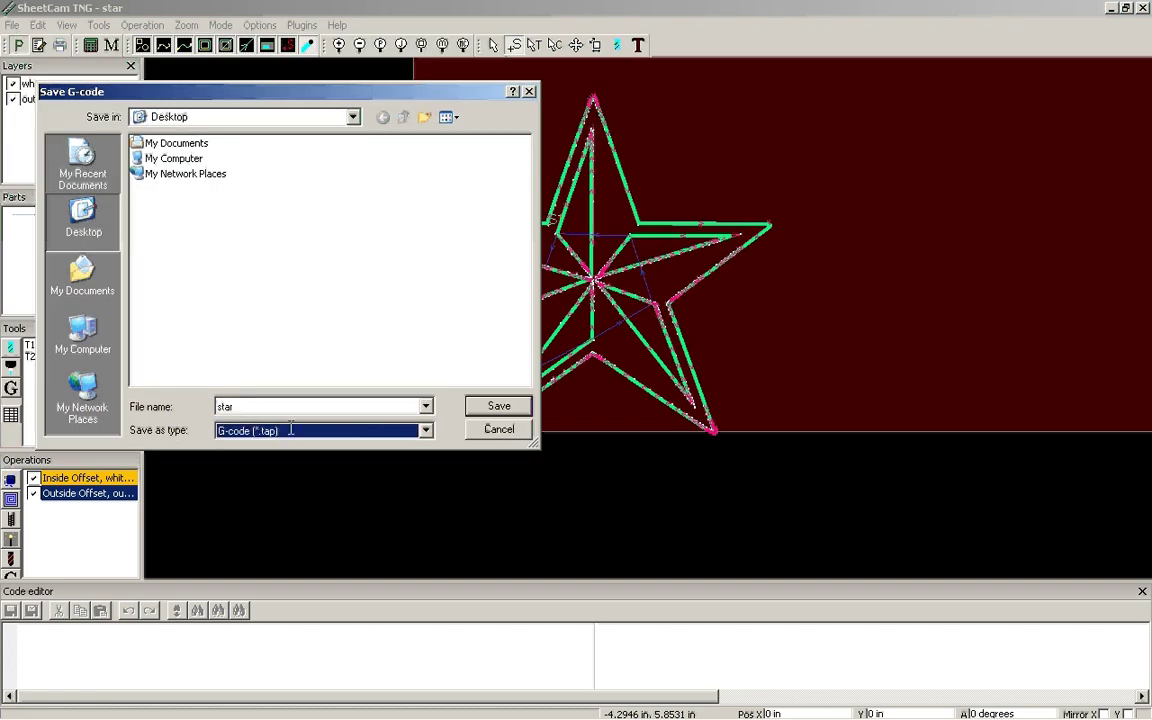
click(476, 406)
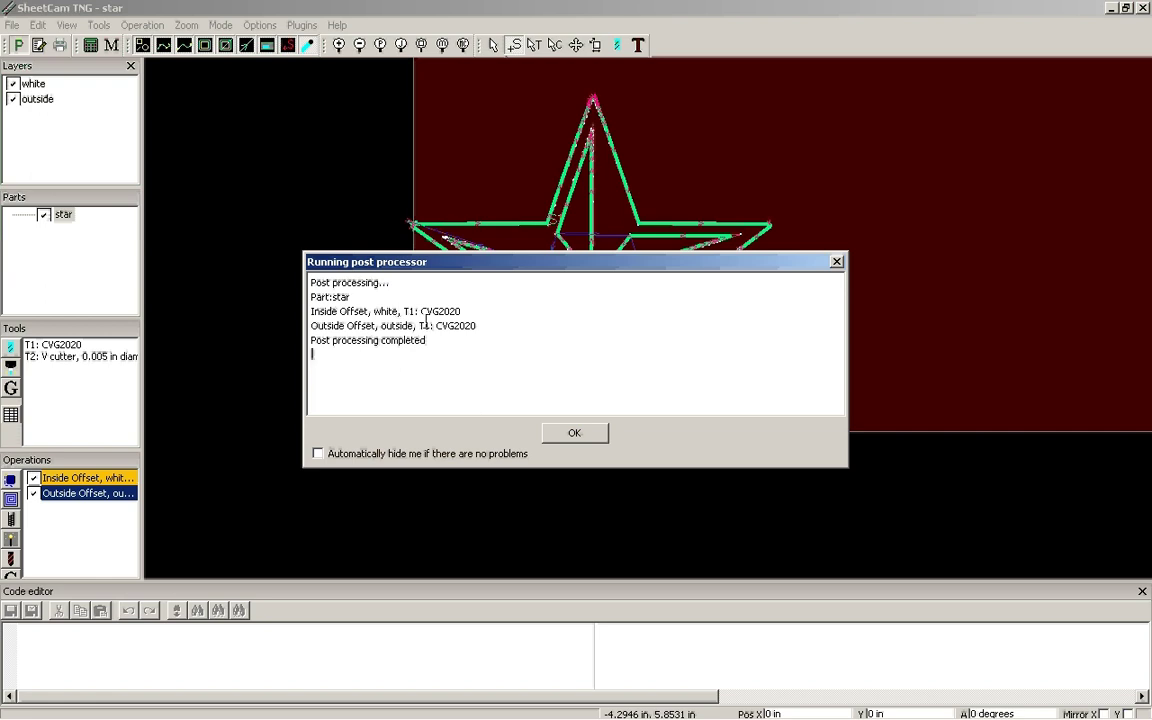
- Dismiss the post-processing report and scroll through the generated G-code
click(561, 432)
scroll(212, 655, down, 3)
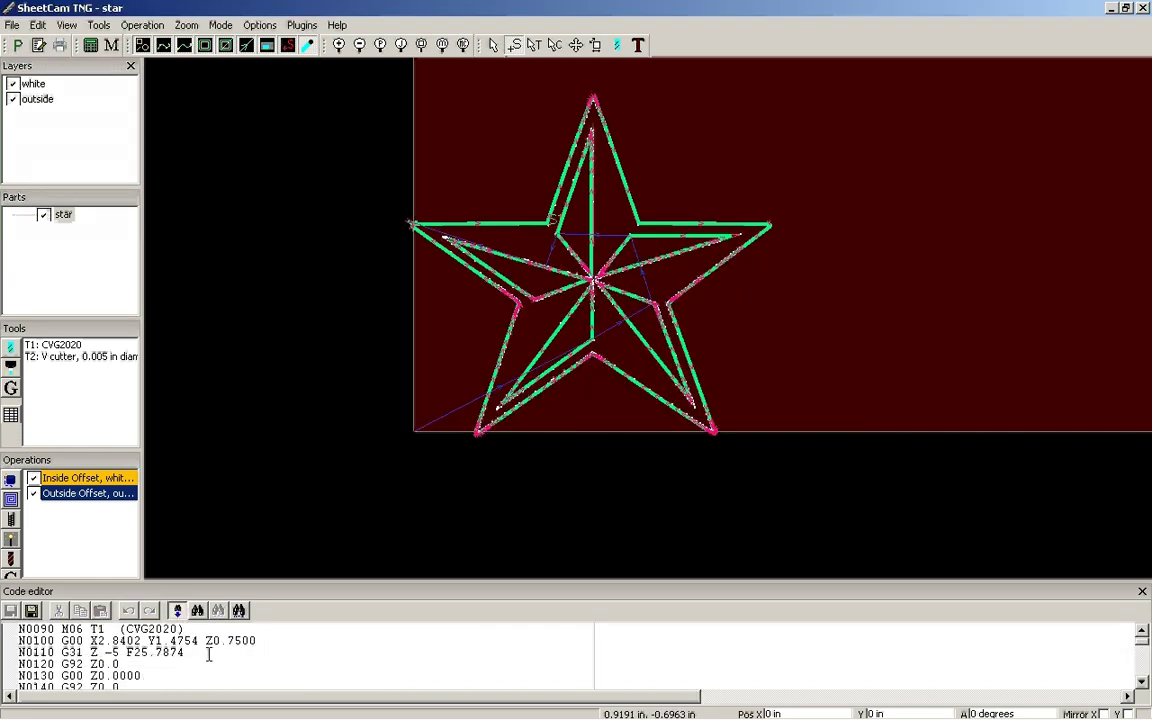
scroll(188, 652, down, 4)
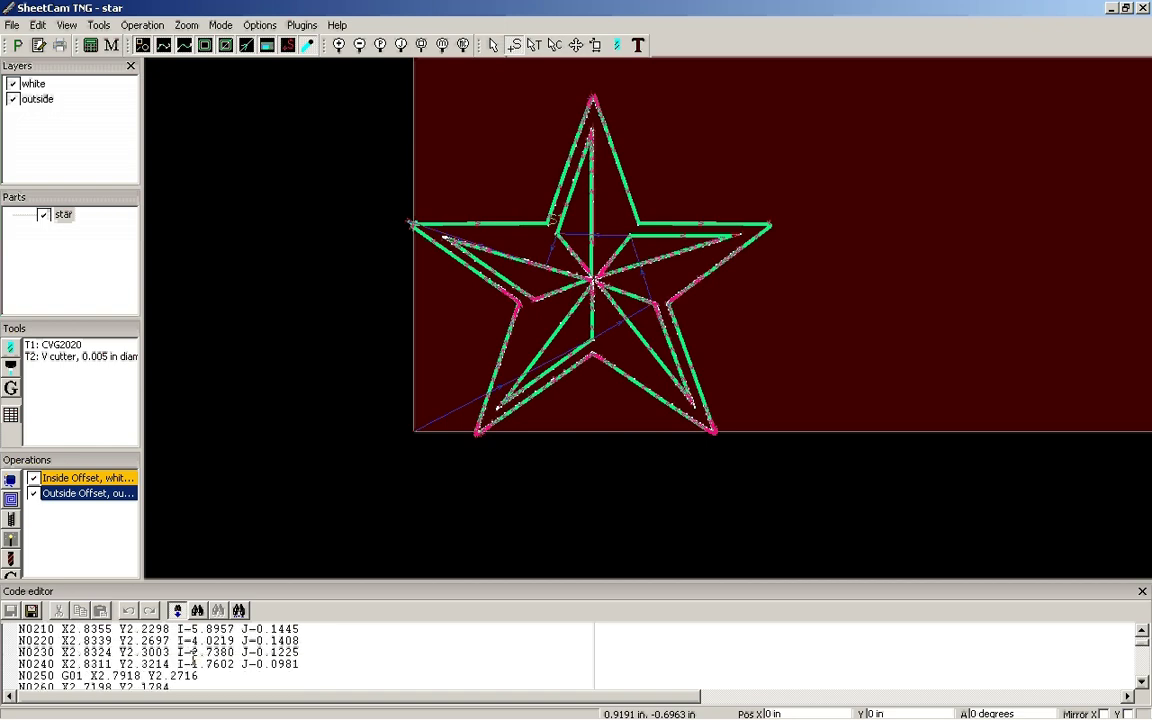
scroll(130, 652, up, 3)
scroll(135, 654, up, 2)
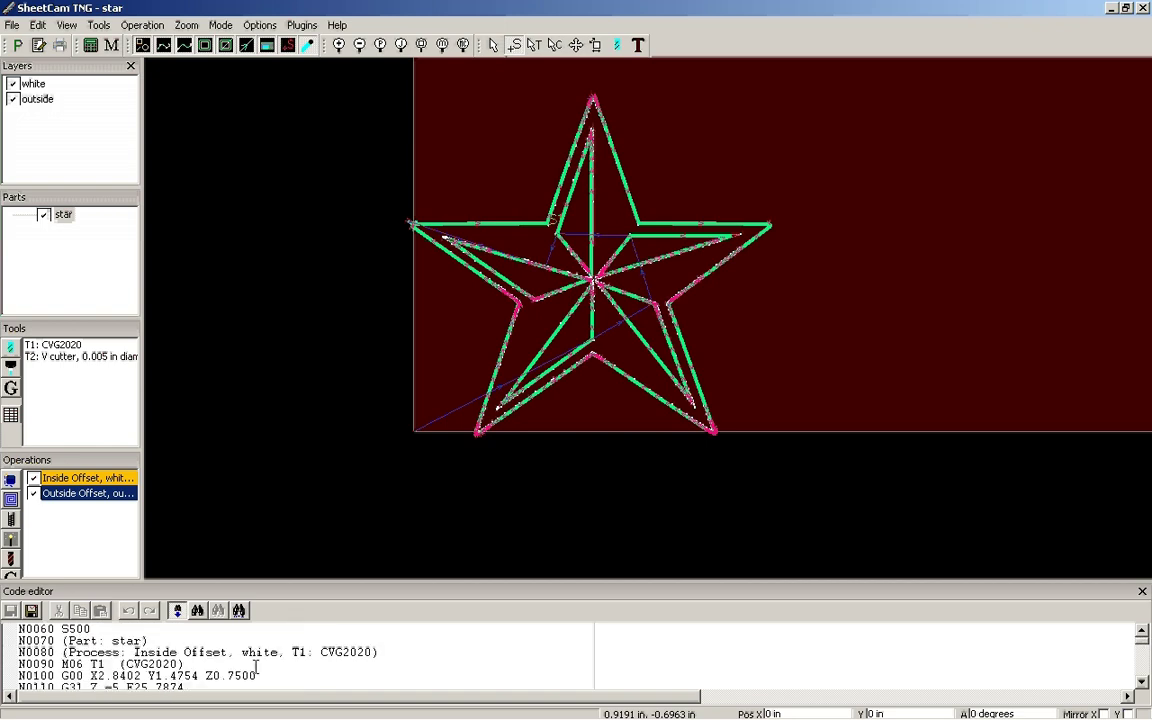
- Close SheetCam TNG without saving the job and switch to Mach3
key(alt+F4)
click(577, 410)
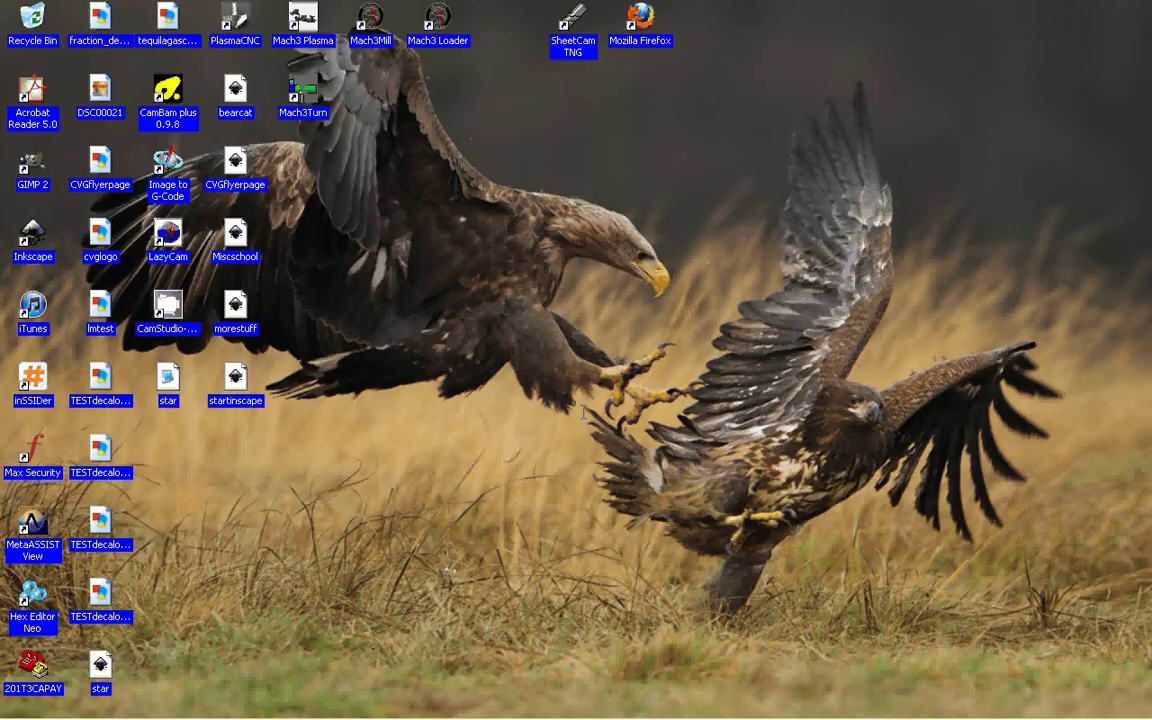
mouse_move(496, 705)
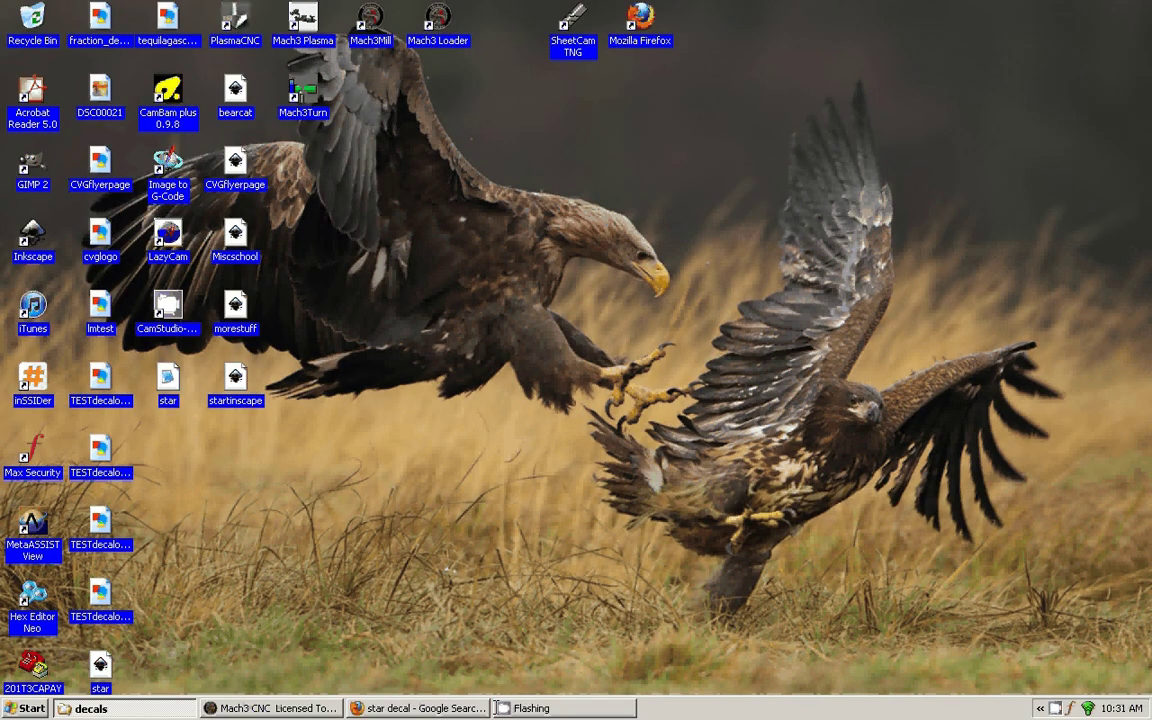
click(270, 708)
- Choose Load G-Code and pick star.tap from the Desktop
click(33, 352)
click(371, 312)
click(441, 285)
- Load star.tap and inspect its toolpath in the table display, tilting then resetting the view
click(790, 476)
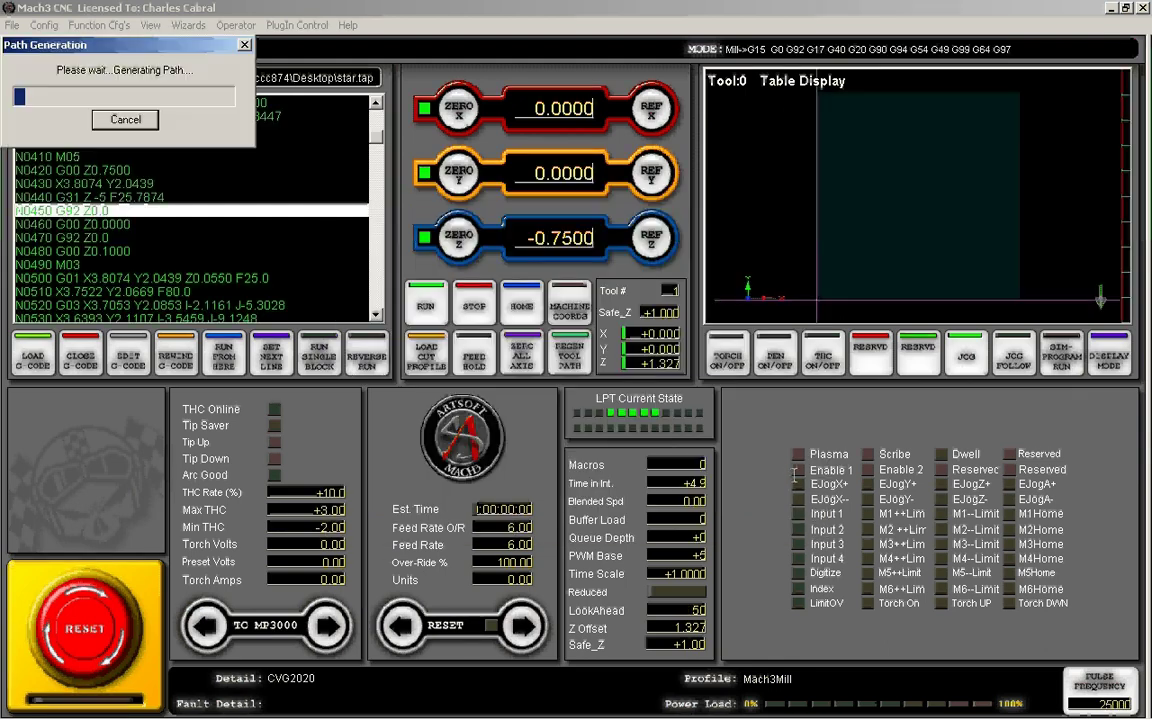
scroll(859, 267, up, 3)
scroll(857, 266, up, 2)
drag(887, 260, 1005, 85)
scroll(863, 212, up, 3)
scroll(876, 217, up, 3)
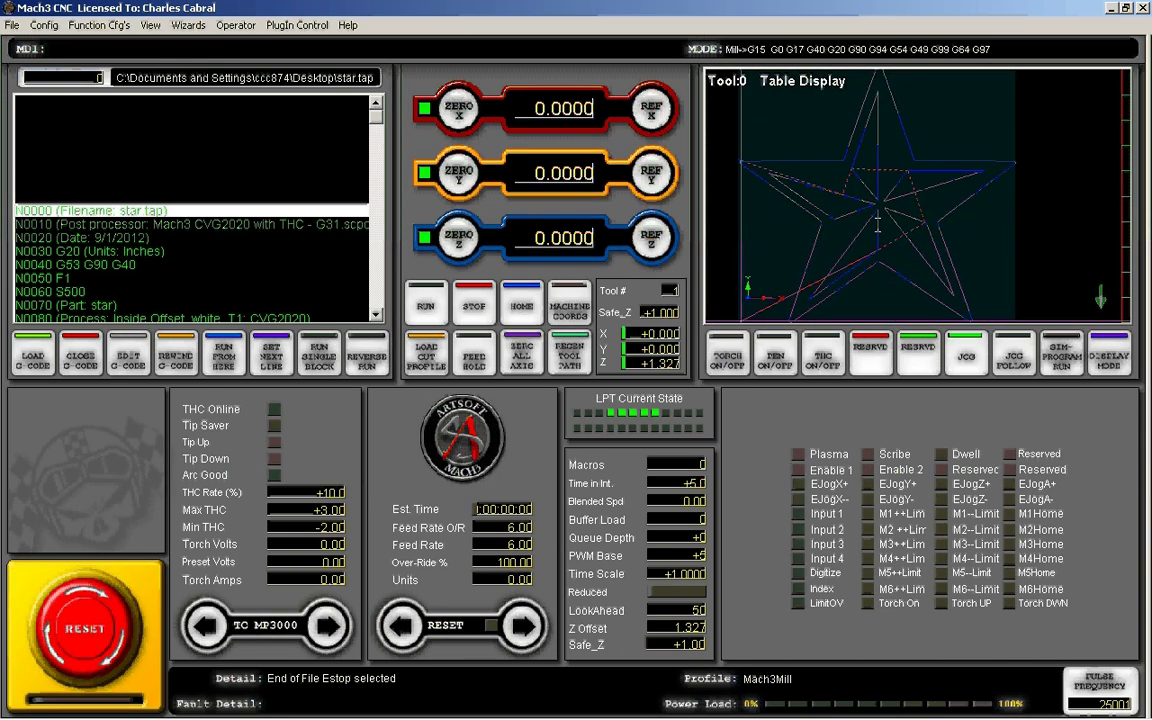
drag(776, 220, 865, 226)
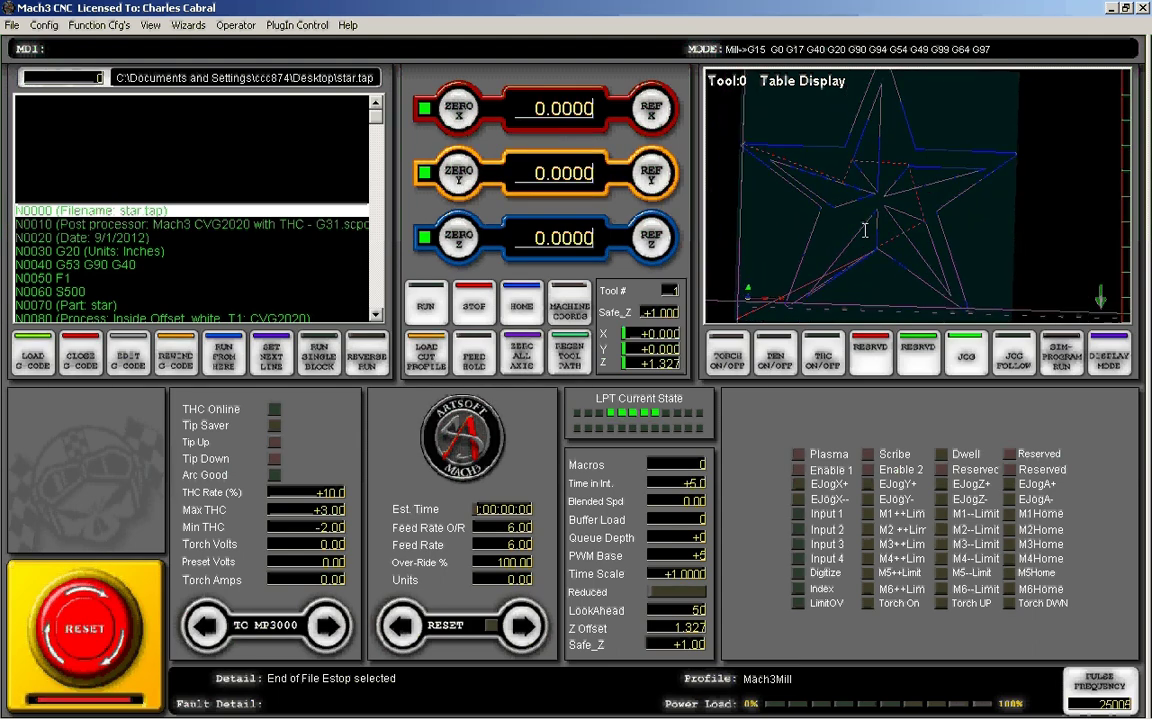
double_click(865, 226)
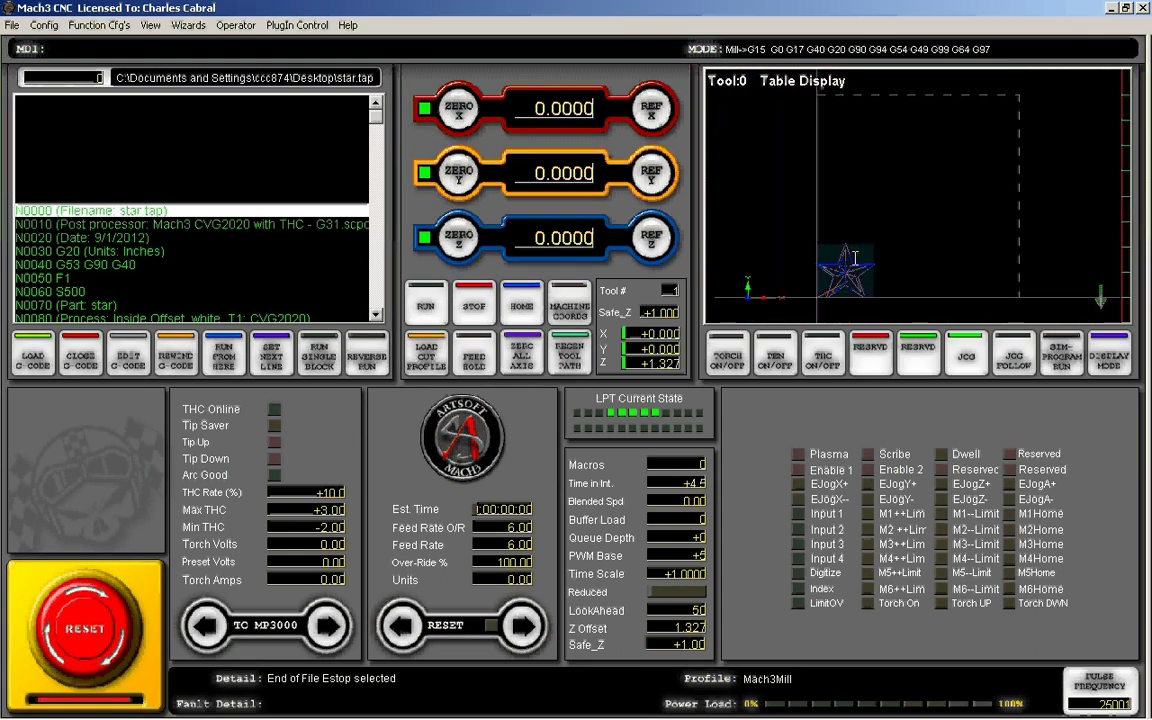
scroll(855, 256, up, 2)
scroll(853, 257, up, 3)
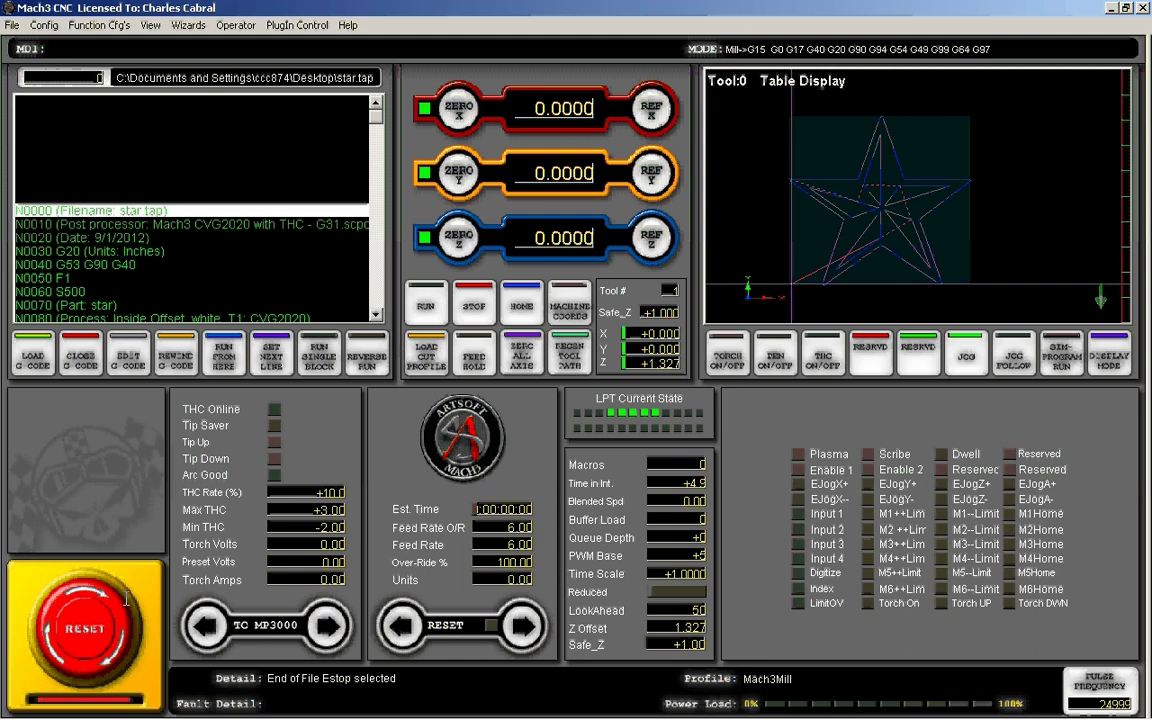
- Clear the end-of-file stop and run the star.tap program
click(427, 311)
click(427, 311)
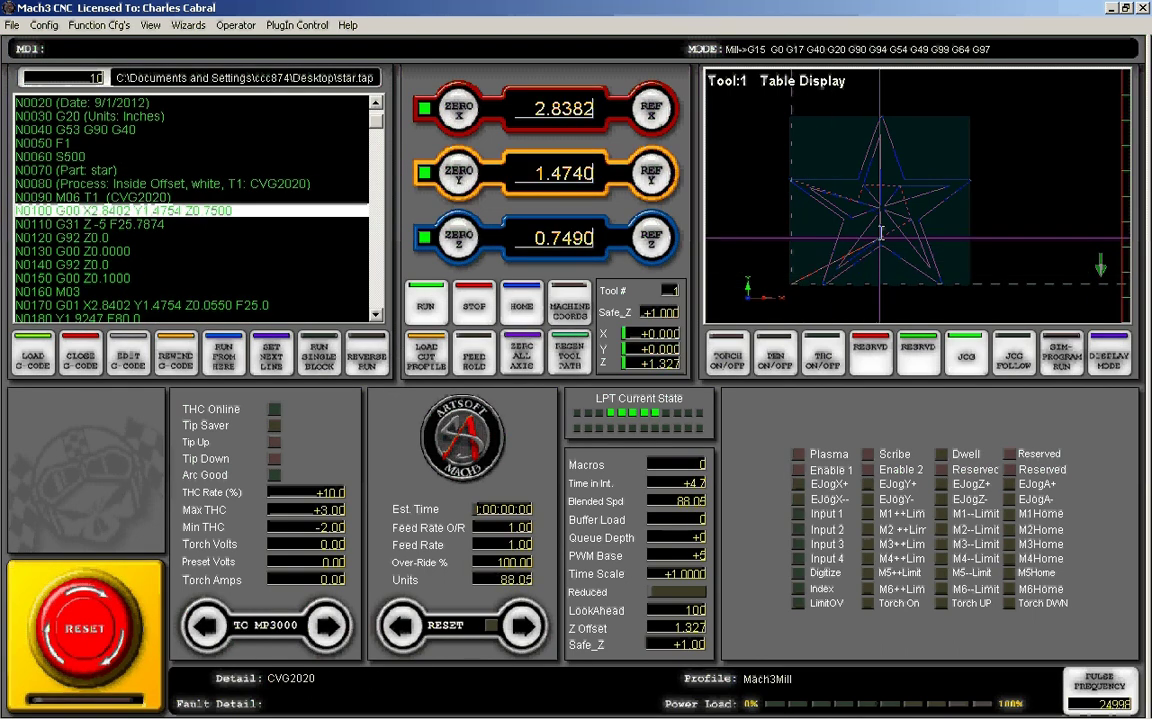